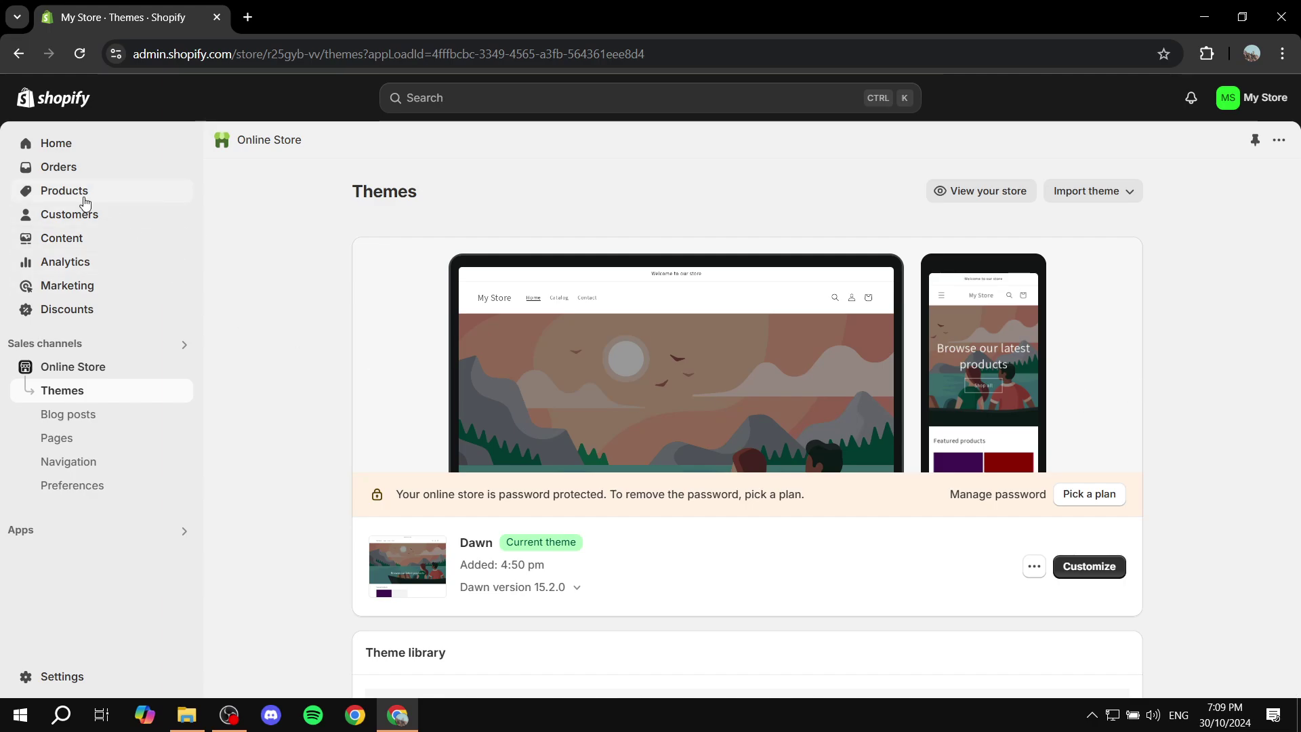
Step: From Products, go through the Apps search and All recommended apps to the Shopify App Store
{"action": "left_click", "coordinate": [65, 192]}
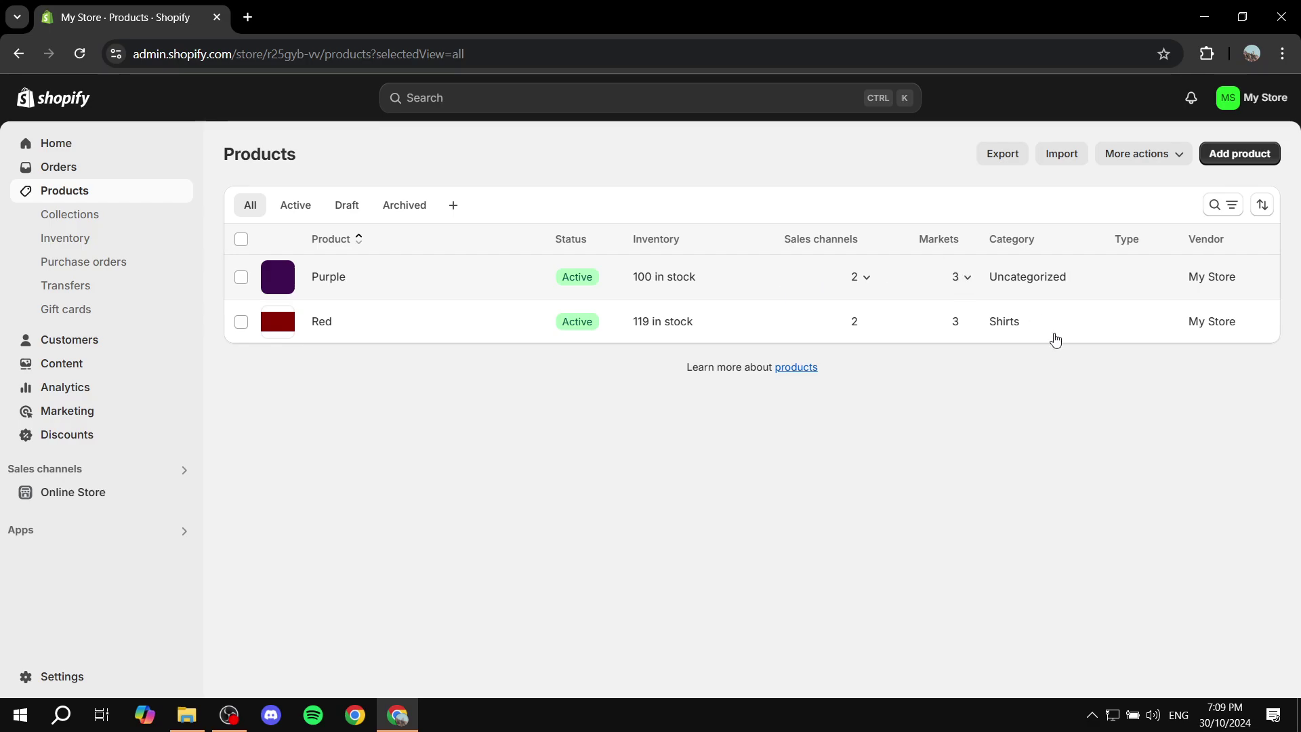
{"action": "left_click", "coordinate": [48, 535]}
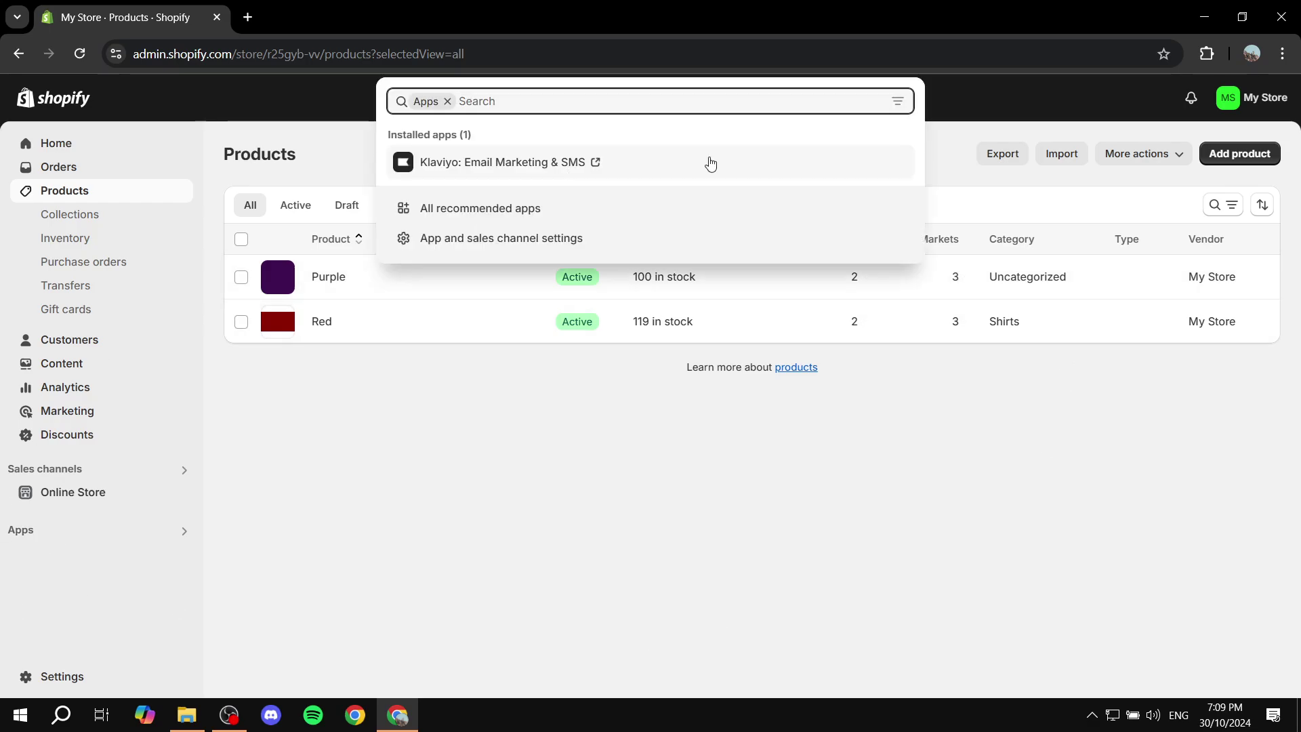
{"action": "left_click", "coordinate": [466, 213]}
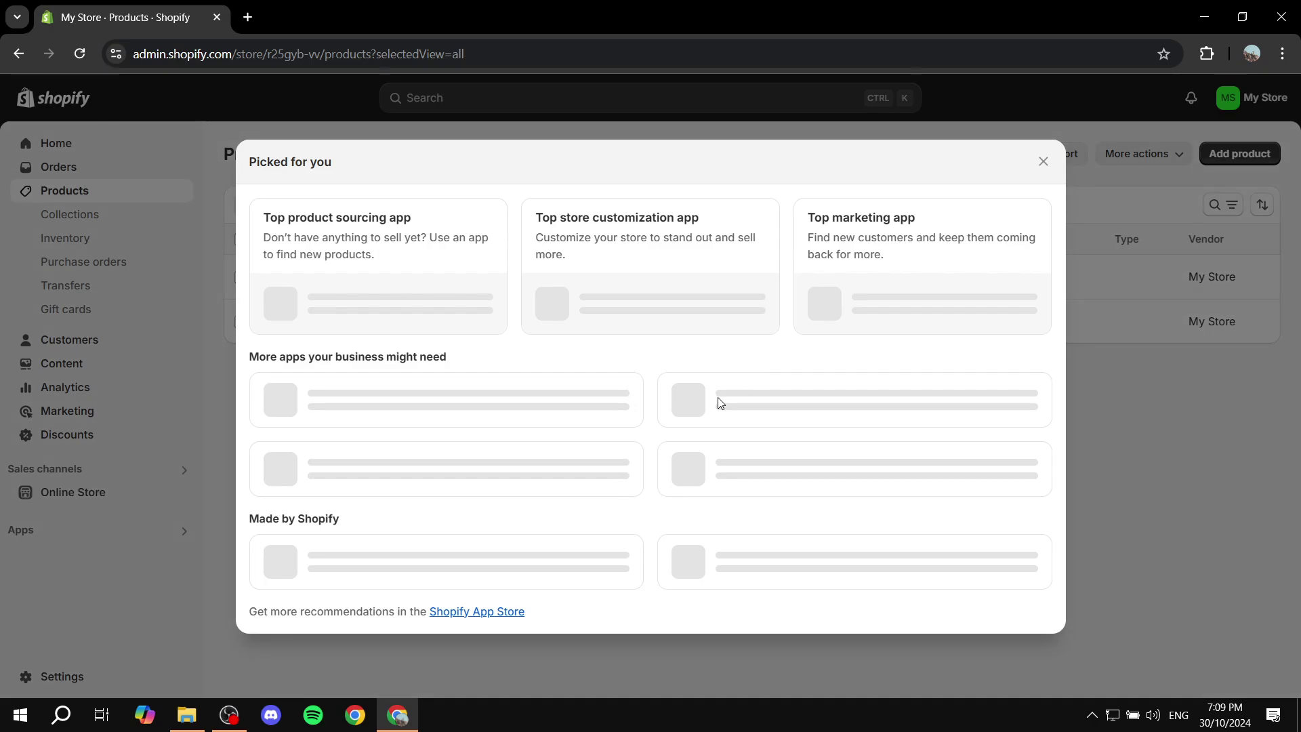
{"action": "scroll", "coordinate": [645, 486], "scroll_direction": "down", "scroll_amount": 1}
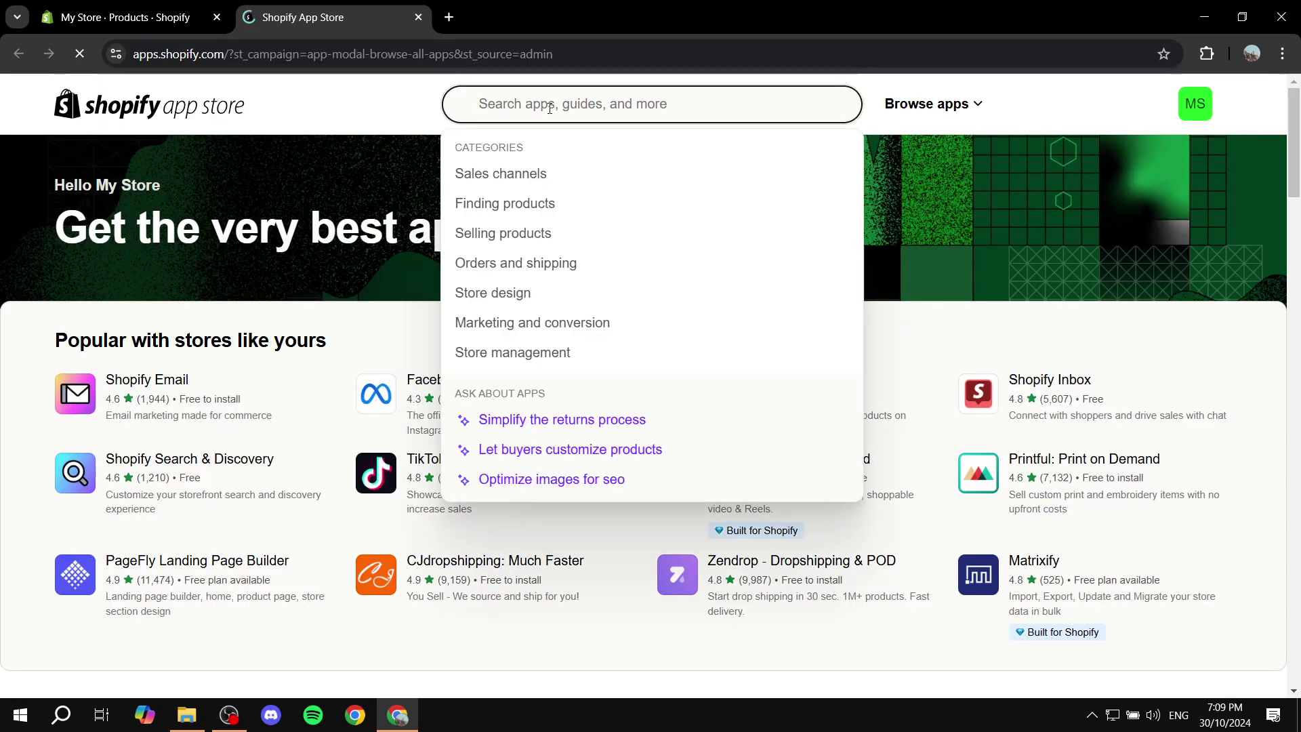
Step: Search the App Store for 'back in stock' and browse the 414 matching apps
{"action": "type", "text": "back in st"}
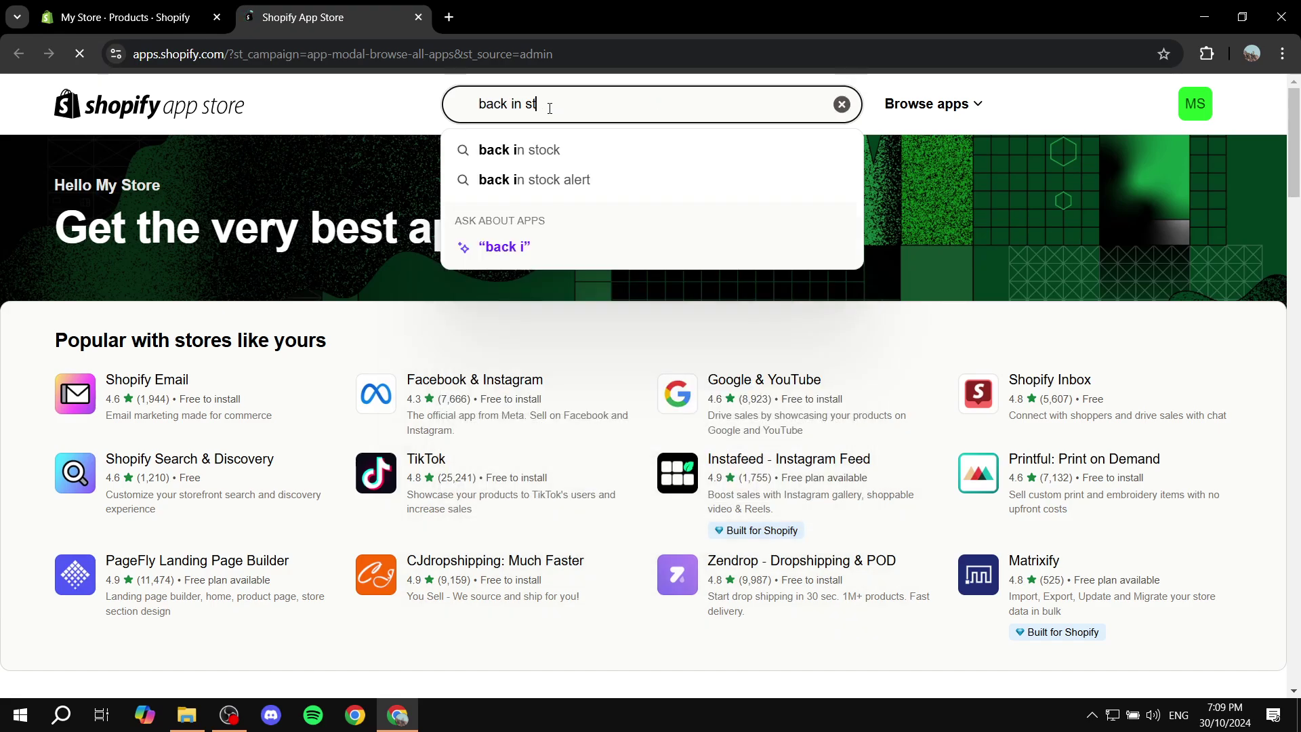
{"action": "type", "text": "ock"}
{"action": "key", "text": "Return"}
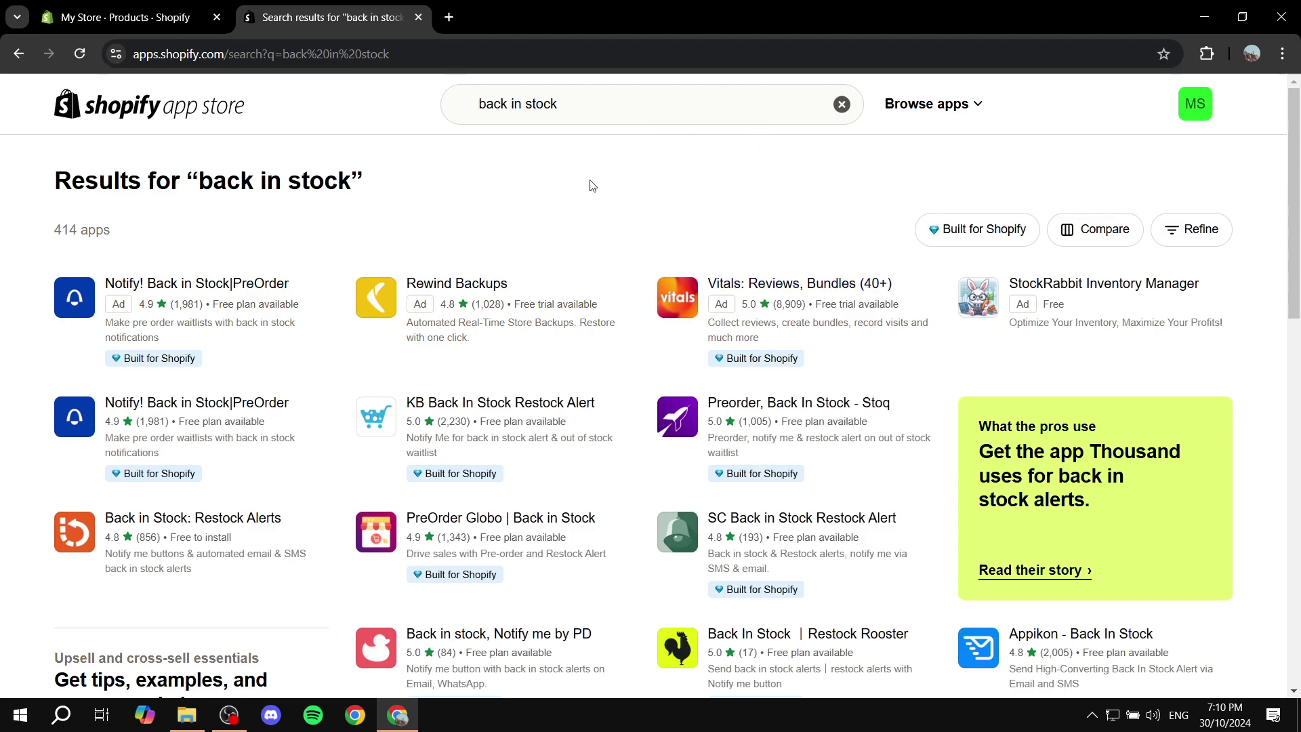
{"action": "scroll", "coordinate": [1169, 233], "scroll_direction": "down", "scroll_amount": 3}
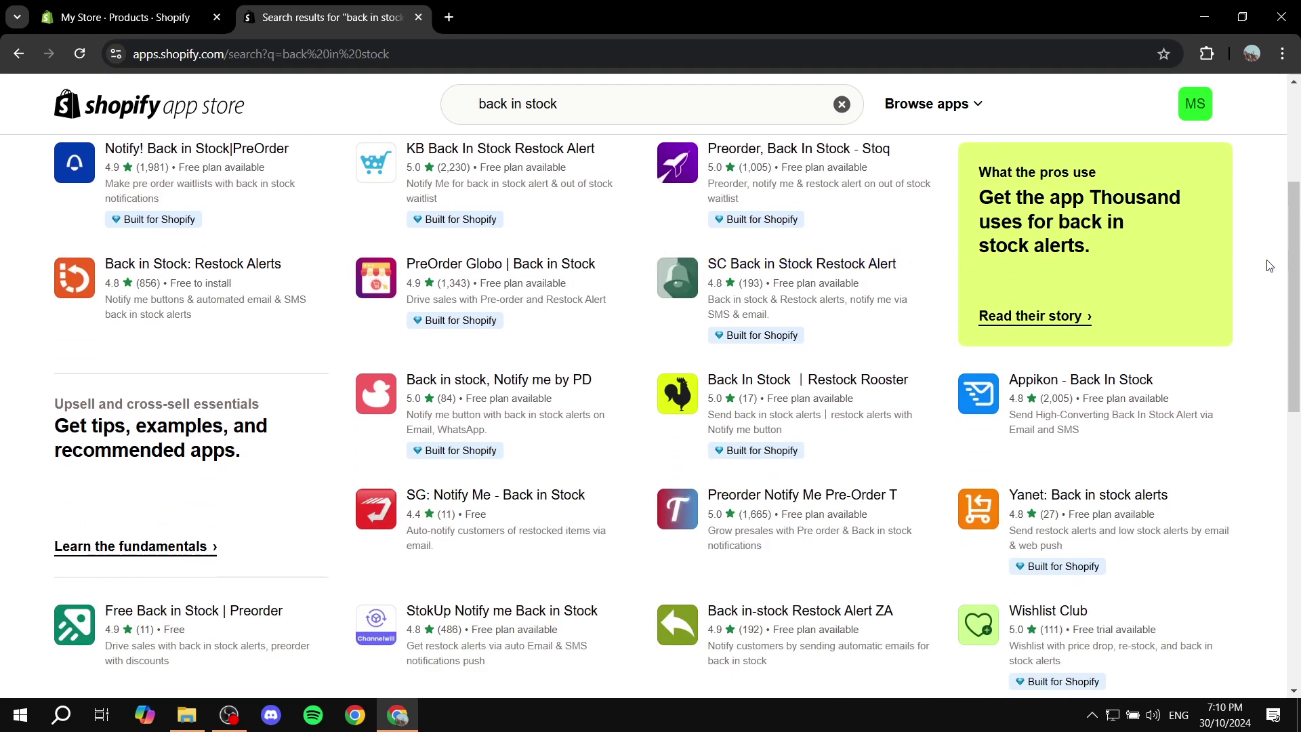
{"action": "scroll", "coordinate": [1266, 261], "scroll_direction": "up", "scroll_amount": 3}
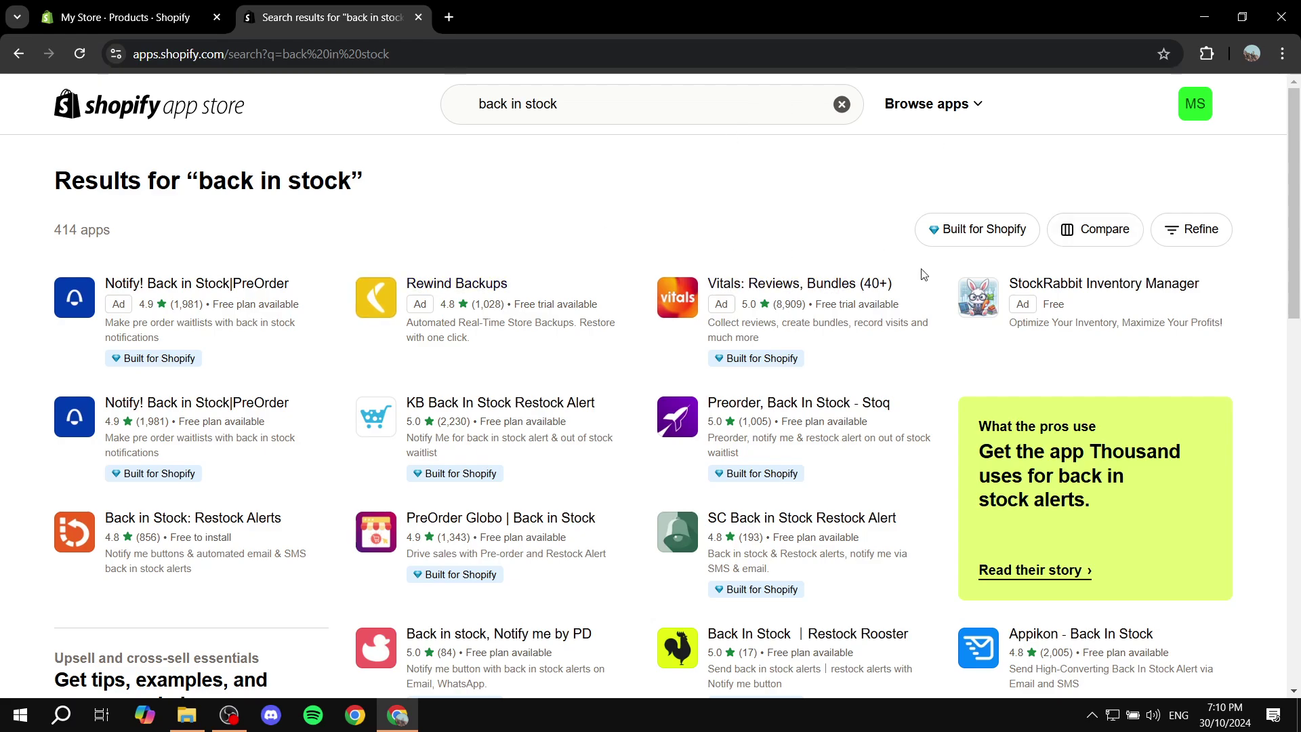
{"action": "scroll", "coordinate": [897, 248], "scroll_direction": "down", "scroll_amount": 4}
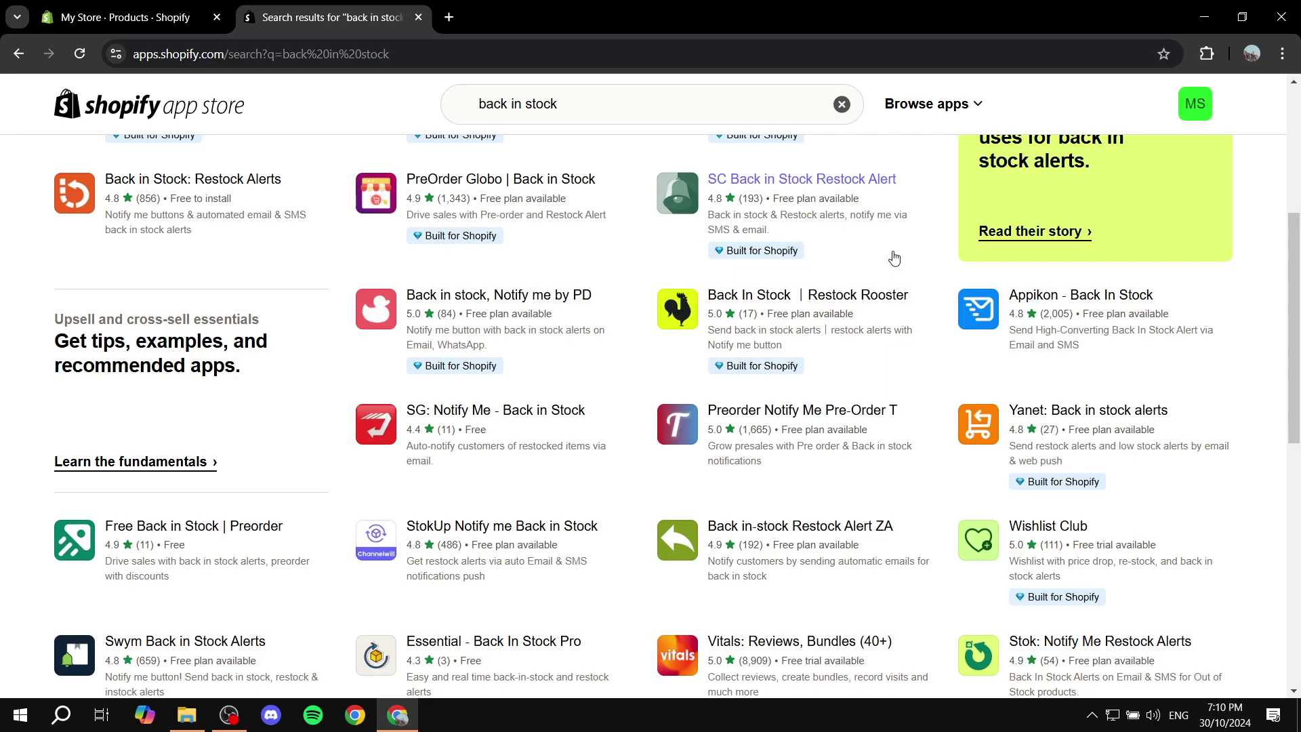
{"action": "scroll", "coordinate": [894, 258], "scroll_direction": "up", "scroll_amount": 4}
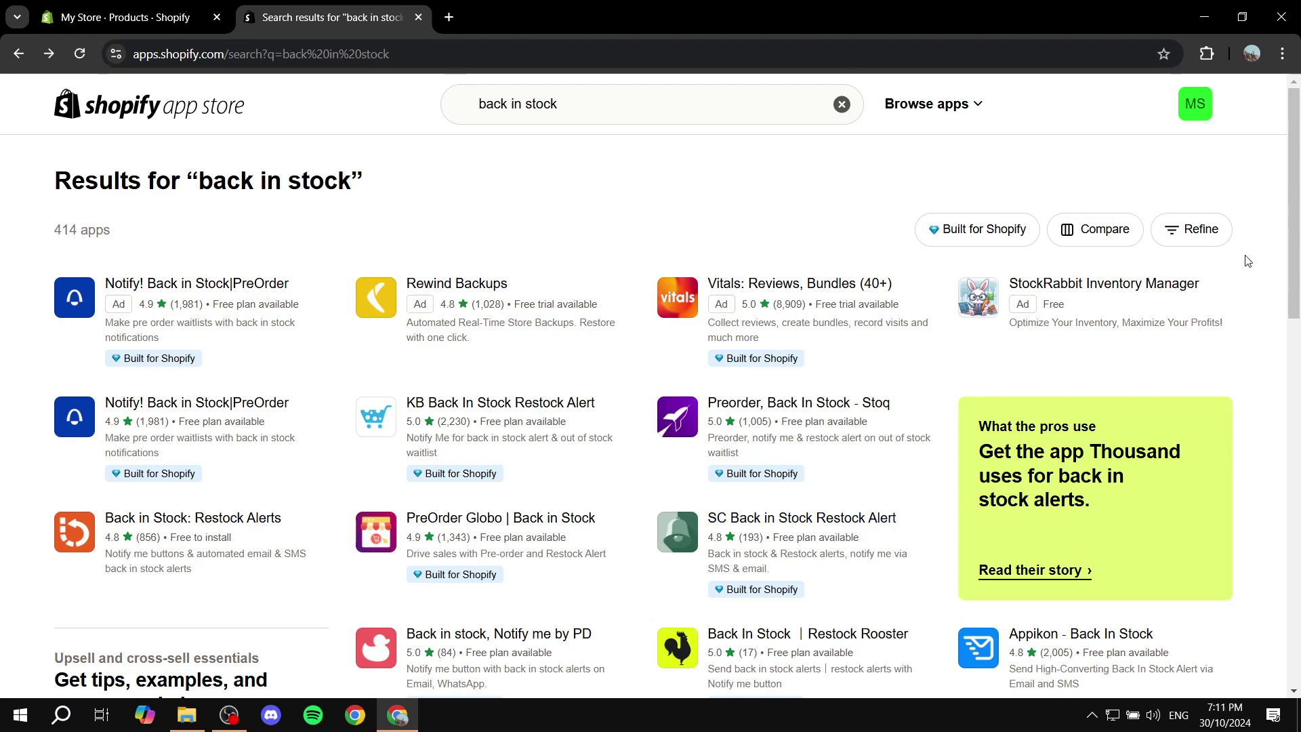
{"action": "scroll", "coordinate": [252, 390], "scroll_direction": "down", "scroll_amount": 3}
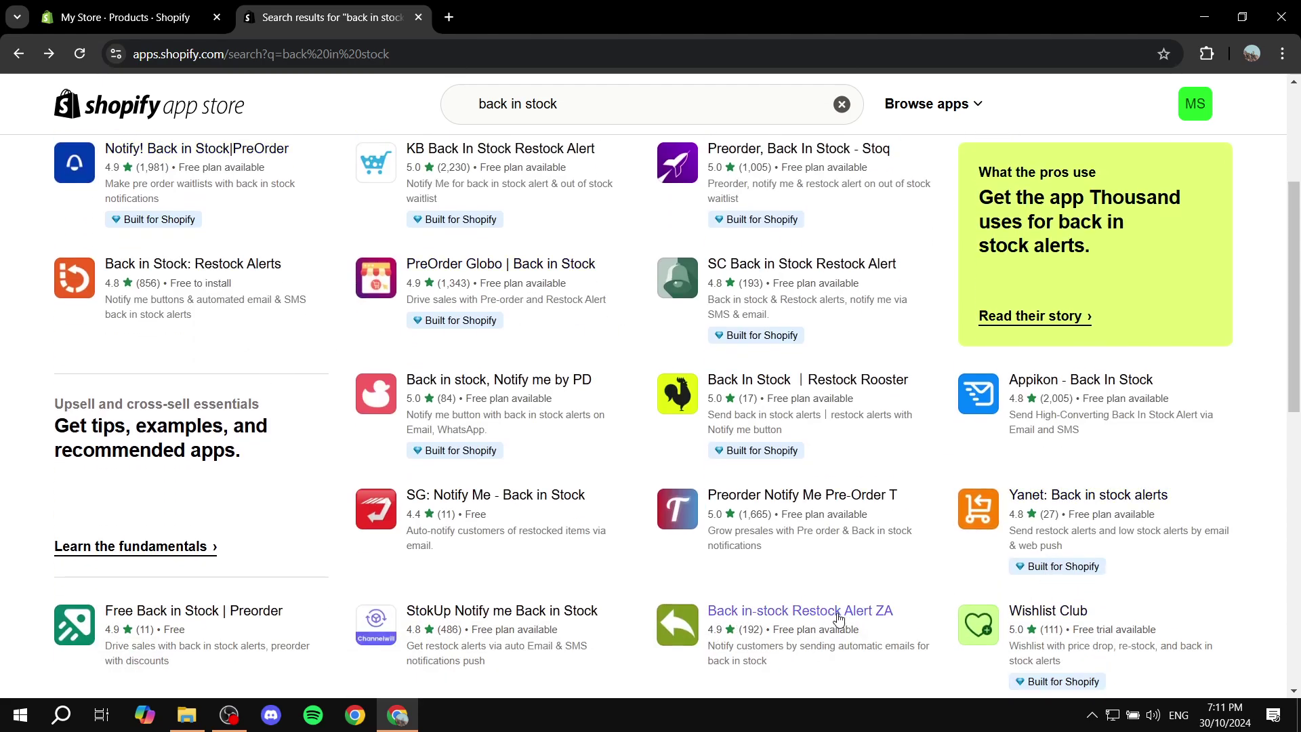
Step: Open the Back in-stock Restock Alert ZA listing and highlight its Free pricing plan features
{"action": "left_click", "coordinate": [843, 614]}
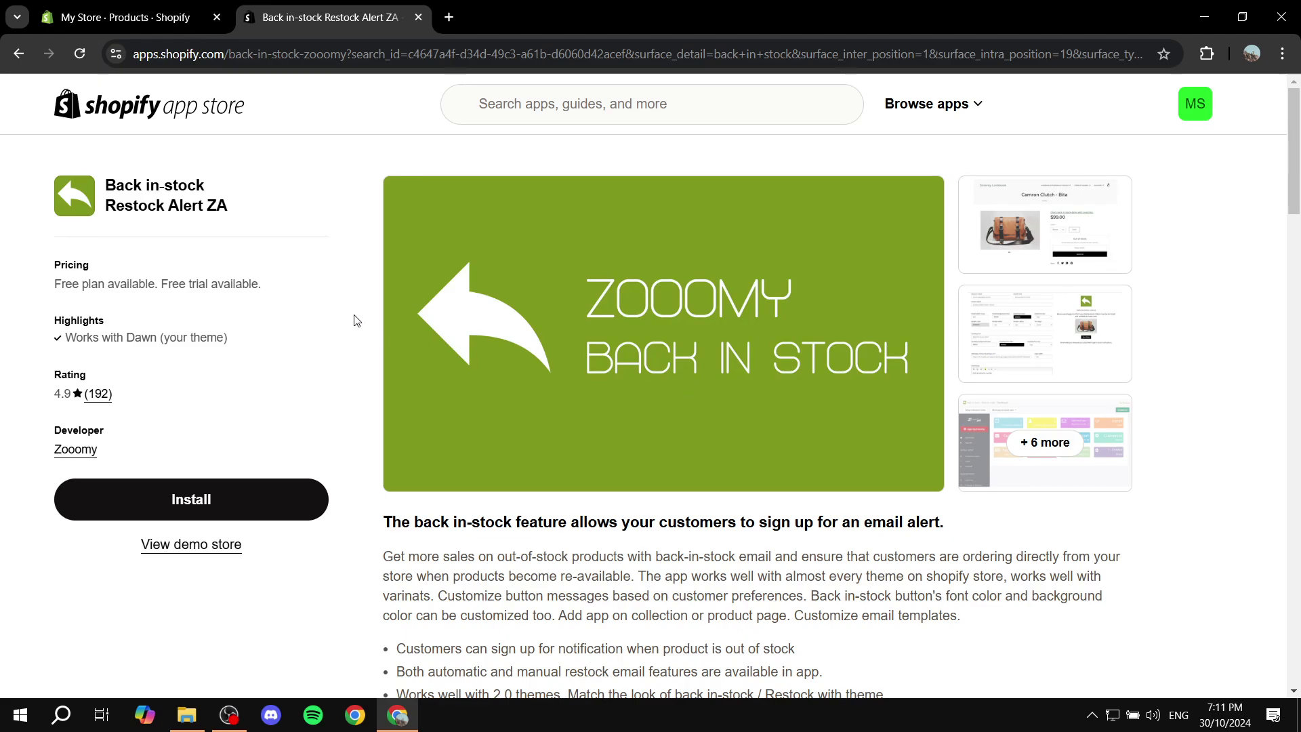
{"action": "scroll", "coordinate": [420, 415], "scroll_direction": "down", "scroll_amount": 7}
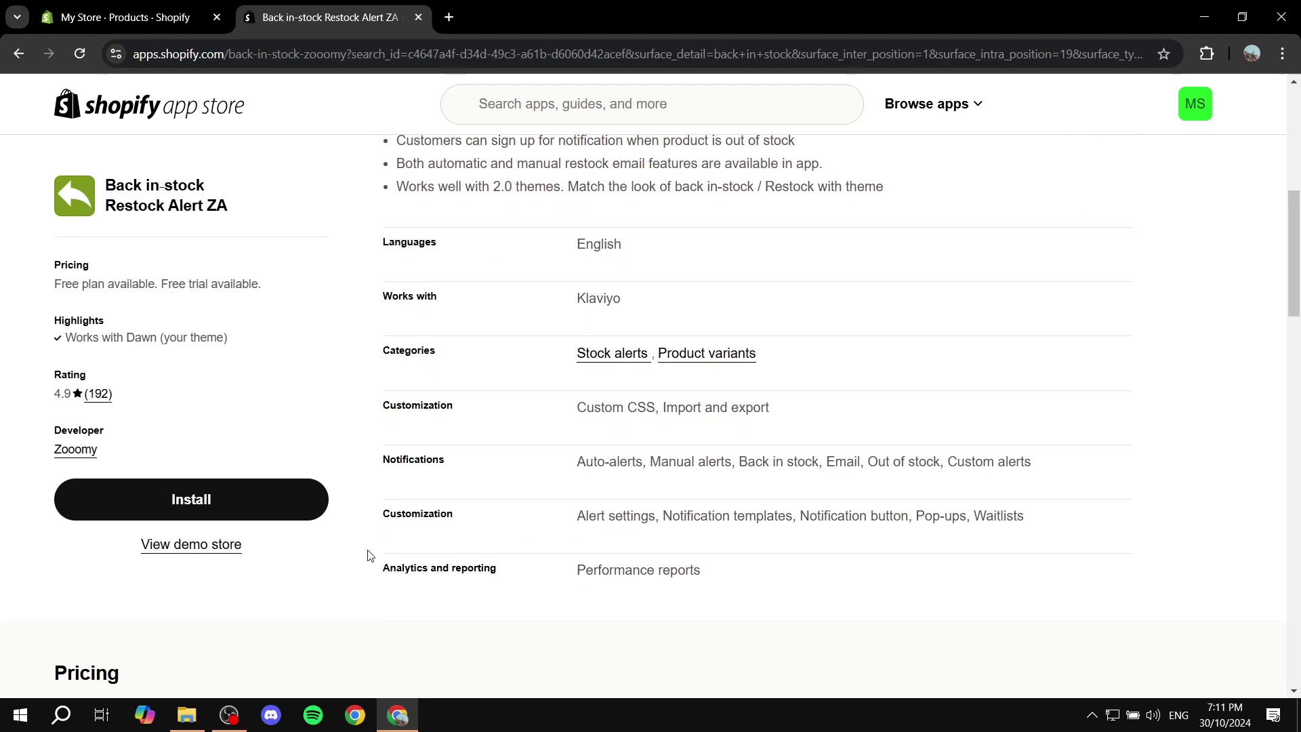
{"action": "scroll", "coordinate": [162, 484], "scroll_direction": "down", "scroll_amount": 5}
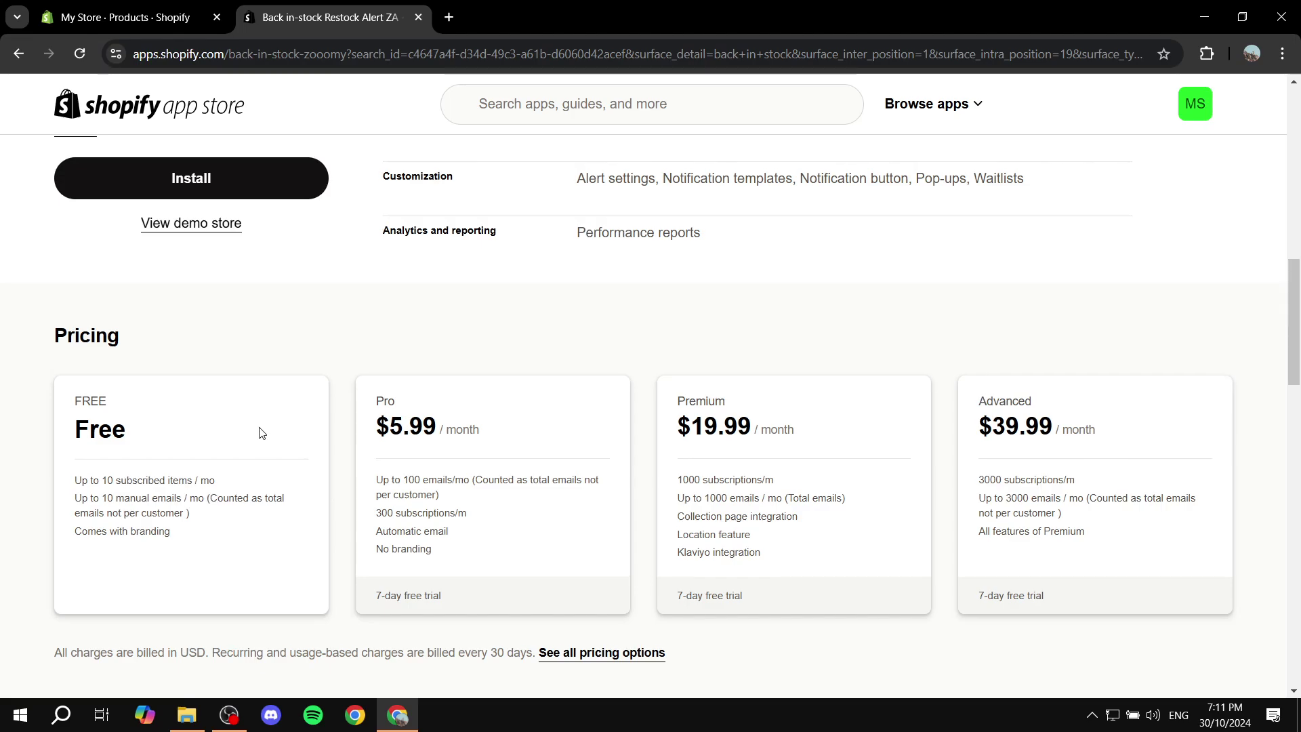
{"action": "scroll", "coordinate": [261, 429], "scroll_direction": "up", "scroll_amount": 12}
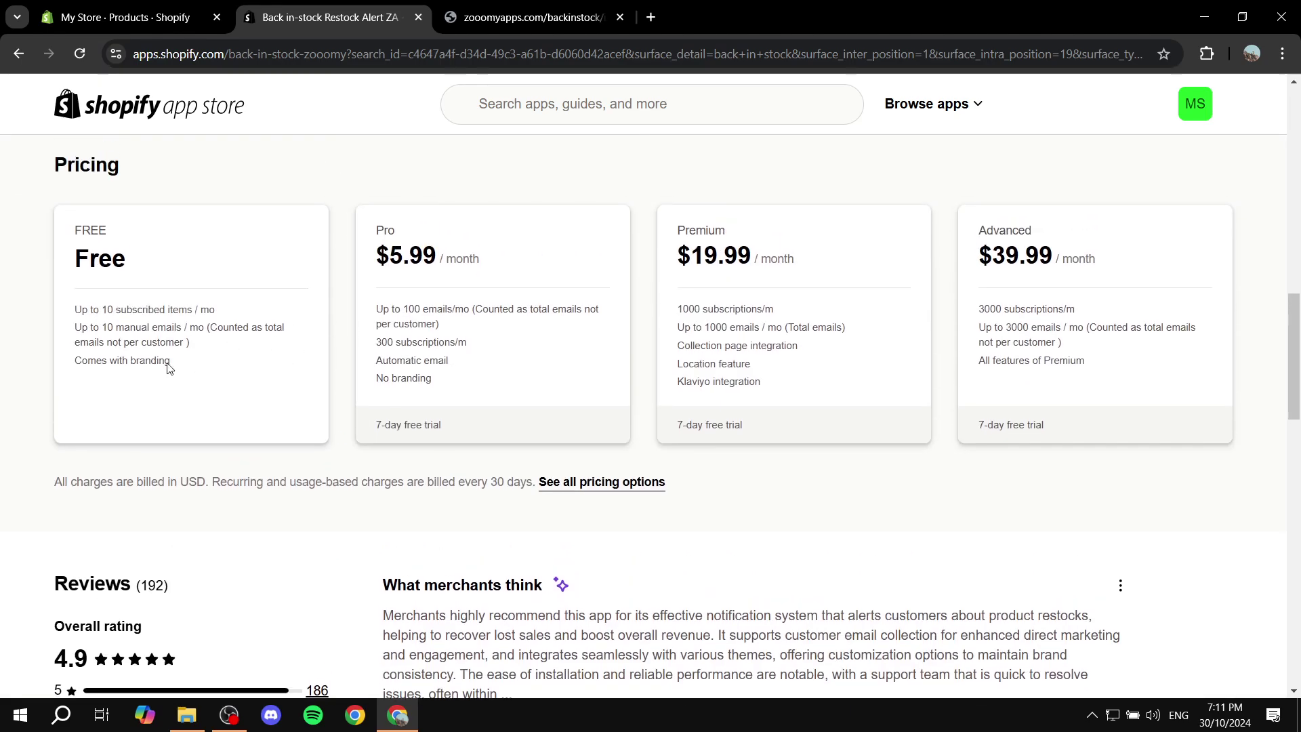
{"action": "left_click_drag", "start_coordinate": [70, 310], "coordinate": [267, 354]}
{"action": "left_click_drag", "start_coordinate": [85, 259], "coordinate": [233, 267]}
{"action": "left_click", "coordinate": [66, 316]}
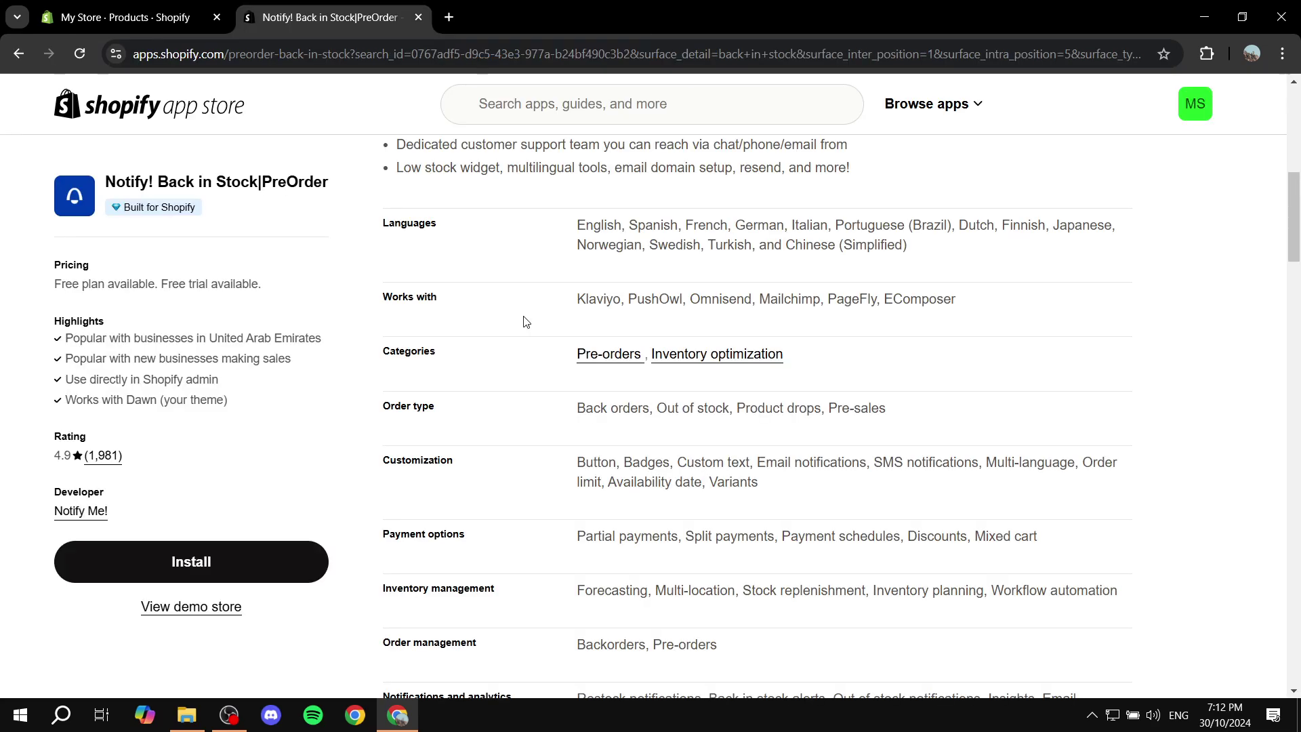
{"action": "scroll", "coordinate": [282, 255], "scroll_direction": "down", "scroll_amount": 4}
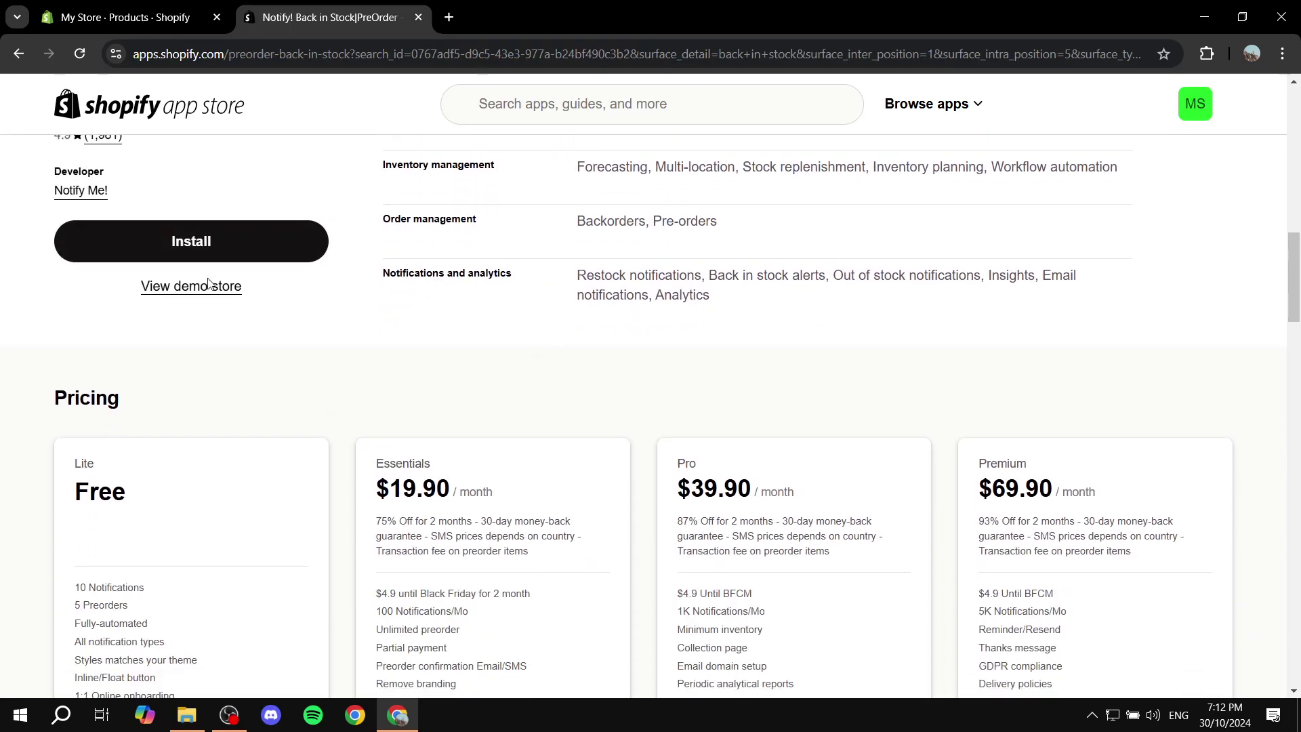
{"action": "scroll", "coordinate": [278, 291], "scroll_direction": "down", "scroll_amount": 1}
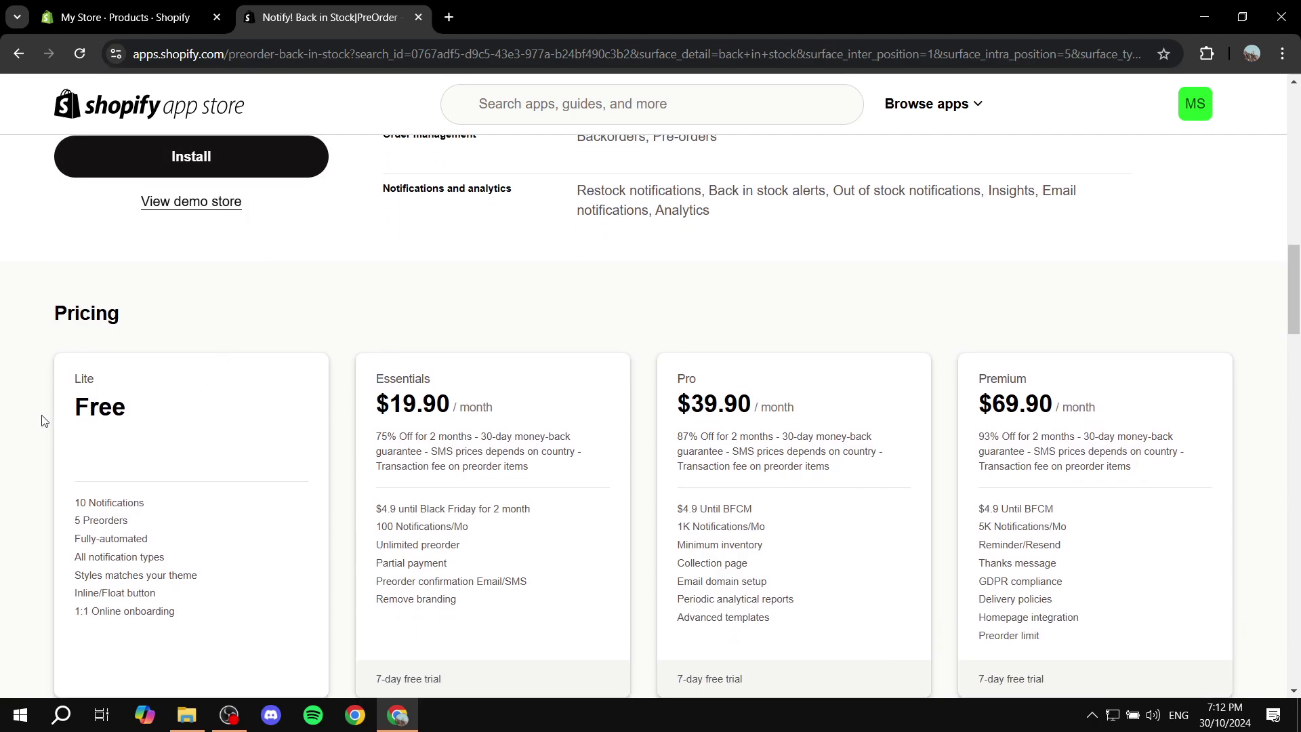
{"action": "left_click_drag", "start_coordinate": [42, 420], "coordinate": [155, 408]}
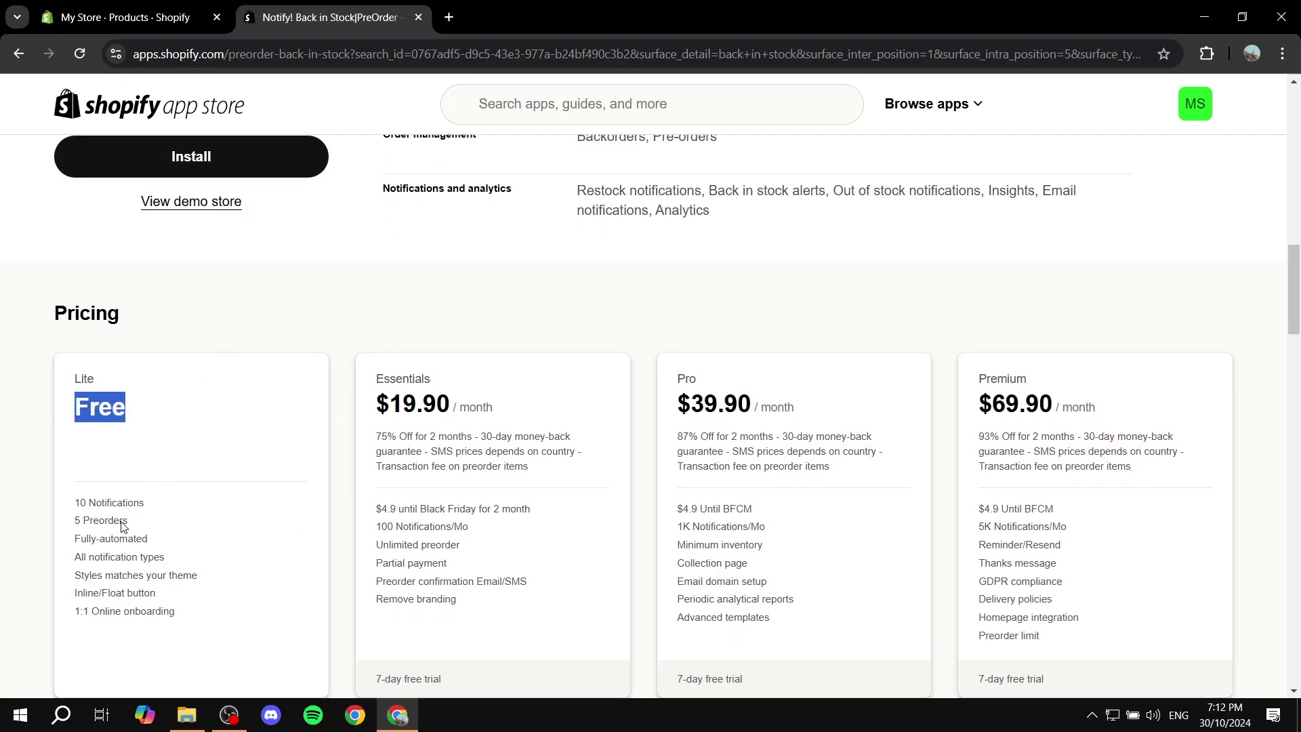
{"action": "left_click_drag", "start_coordinate": [76, 502], "coordinate": [208, 640]}
{"action": "left_click", "coordinate": [216, 627]}
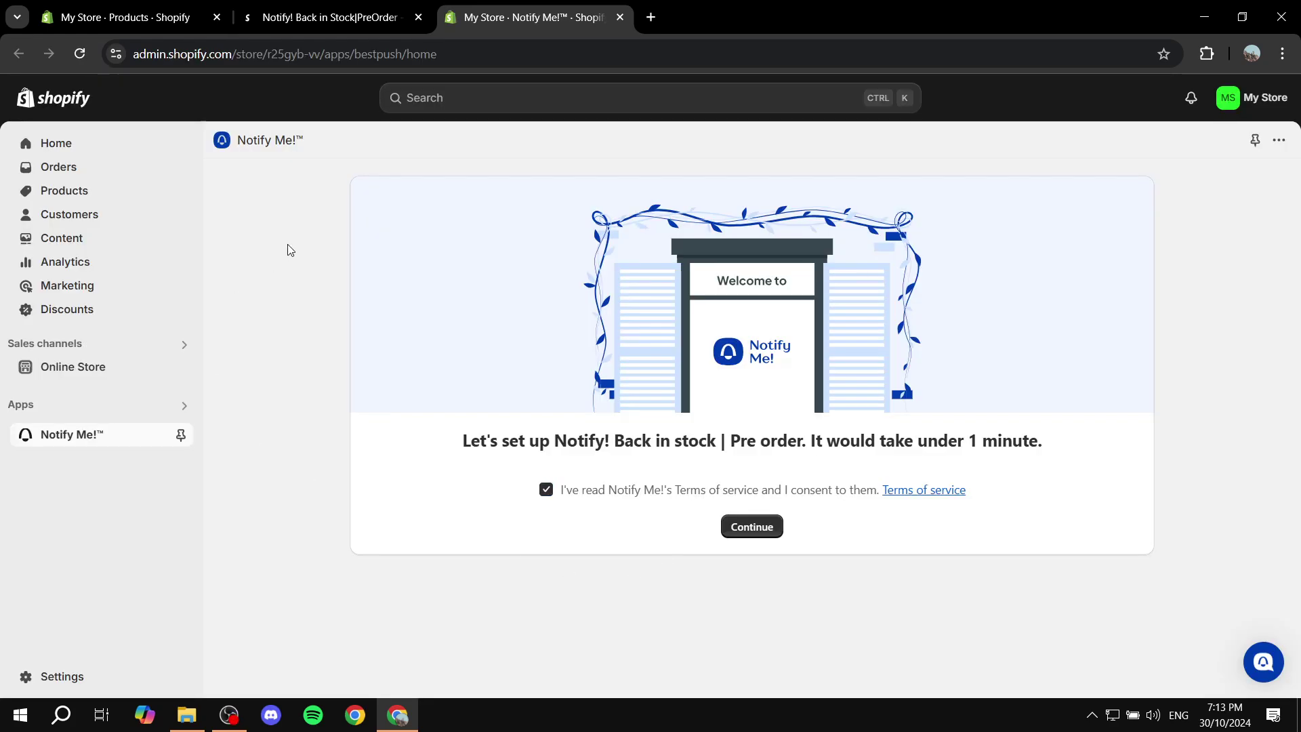
Step: Accept the welcome terms and enable Back-in-Stock only, with Pre-order and Low-stock turned off
{"action": "left_click", "coordinate": [753, 528]}
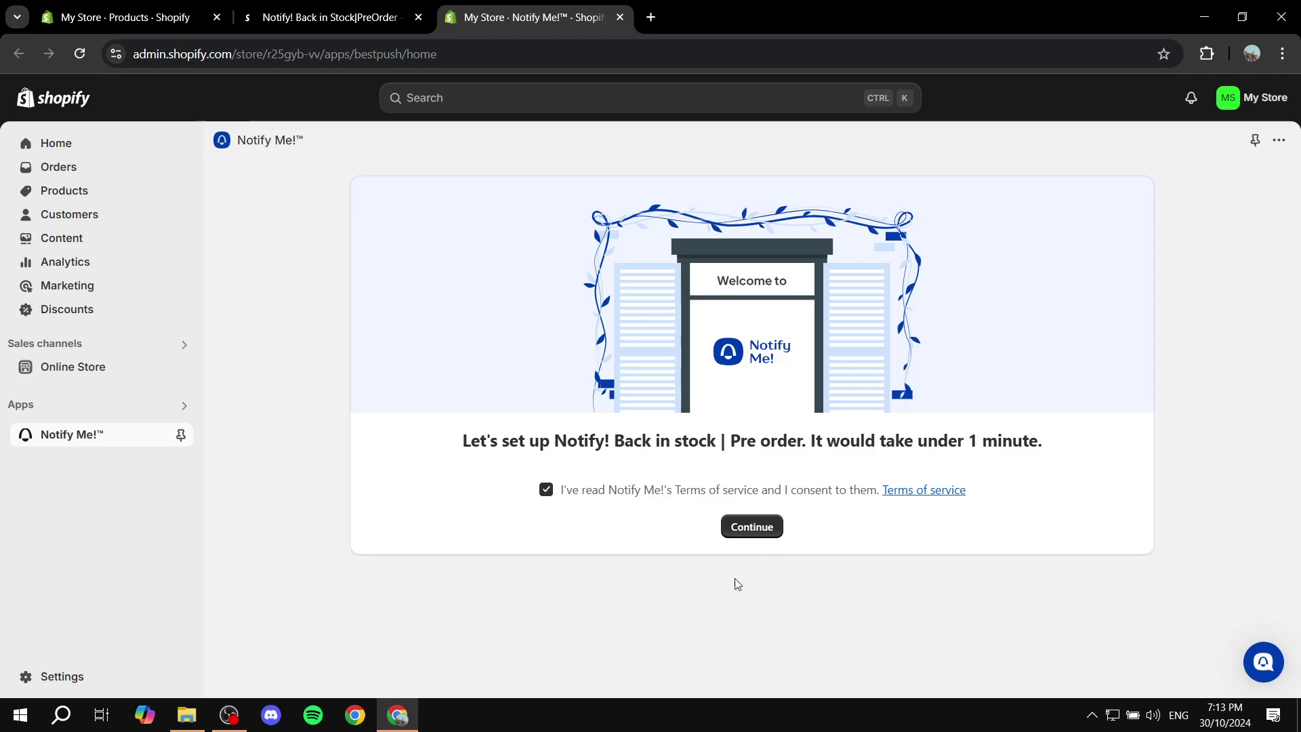
{"action": "left_click", "coordinate": [764, 532]}
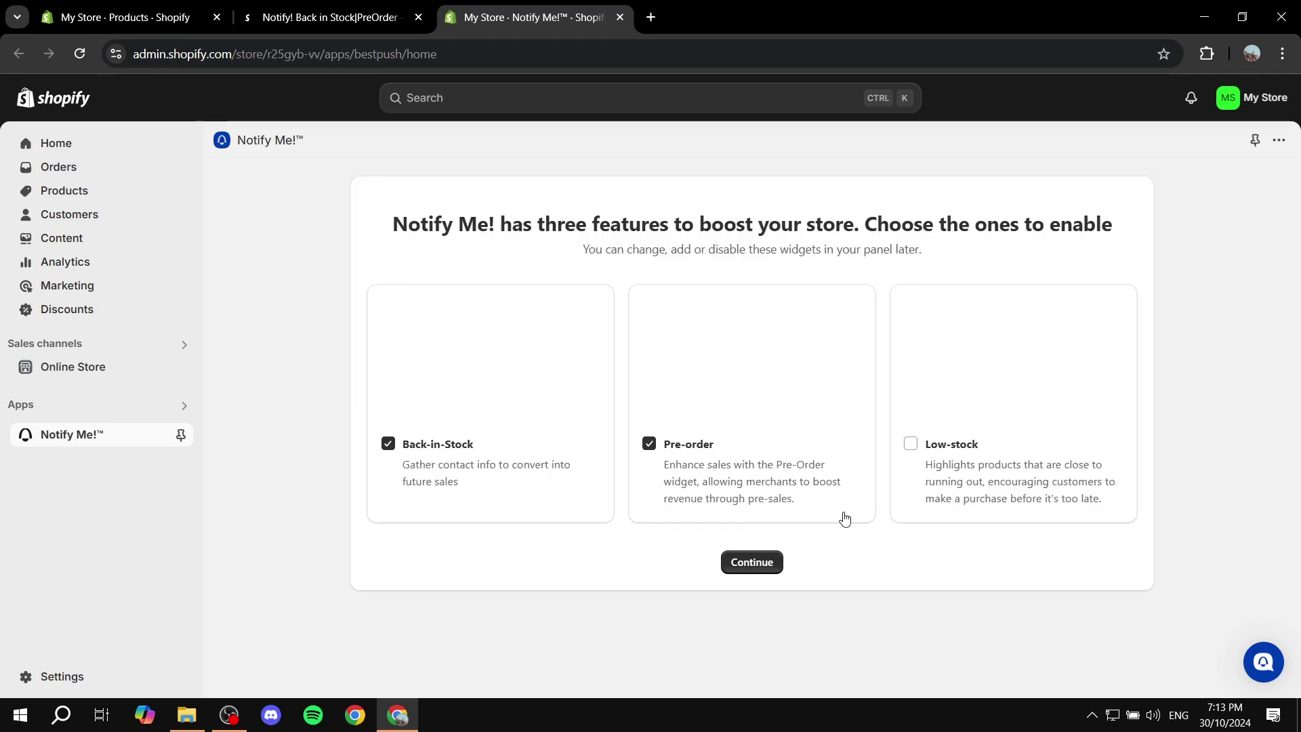
{"action": "left_click", "coordinate": [649, 444]}
{"action": "left_click", "coordinate": [911, 444]}
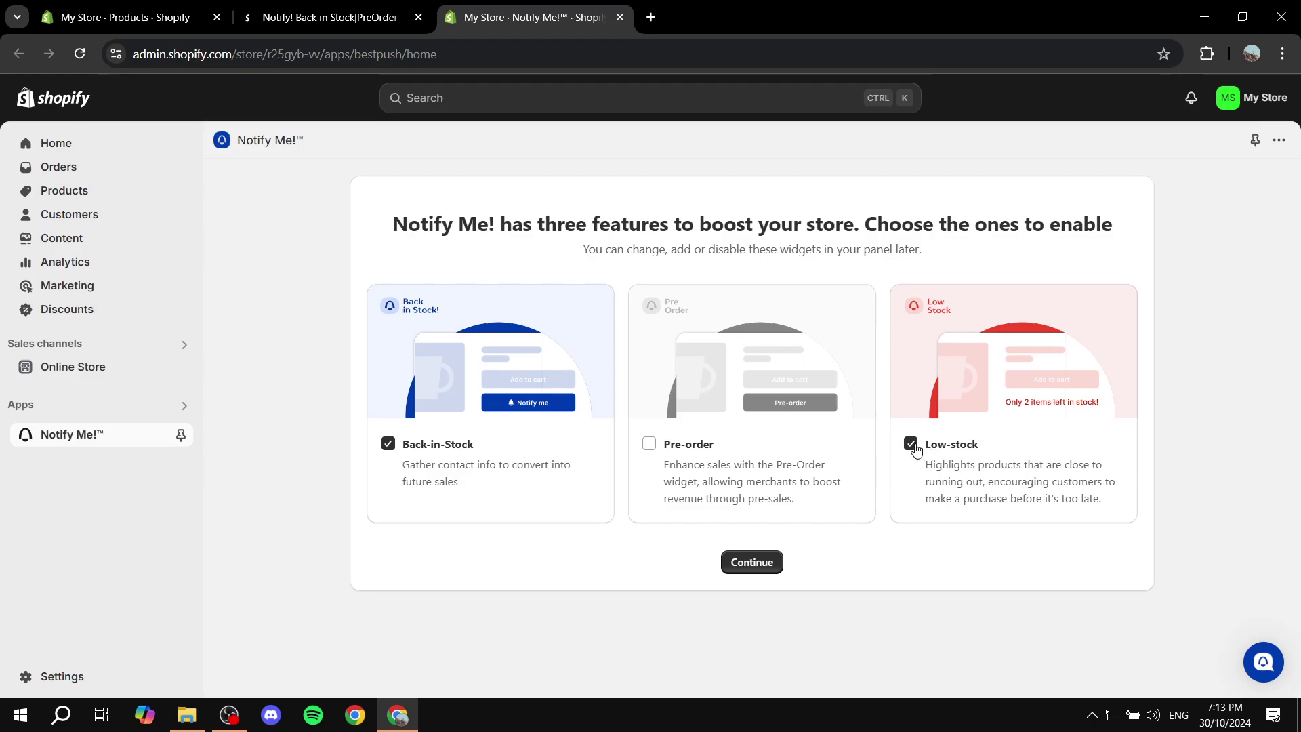
{"action": "left_click", "coordinate": [911, 444]}
{"action": "left_click", "coordinate": [742, 561]}
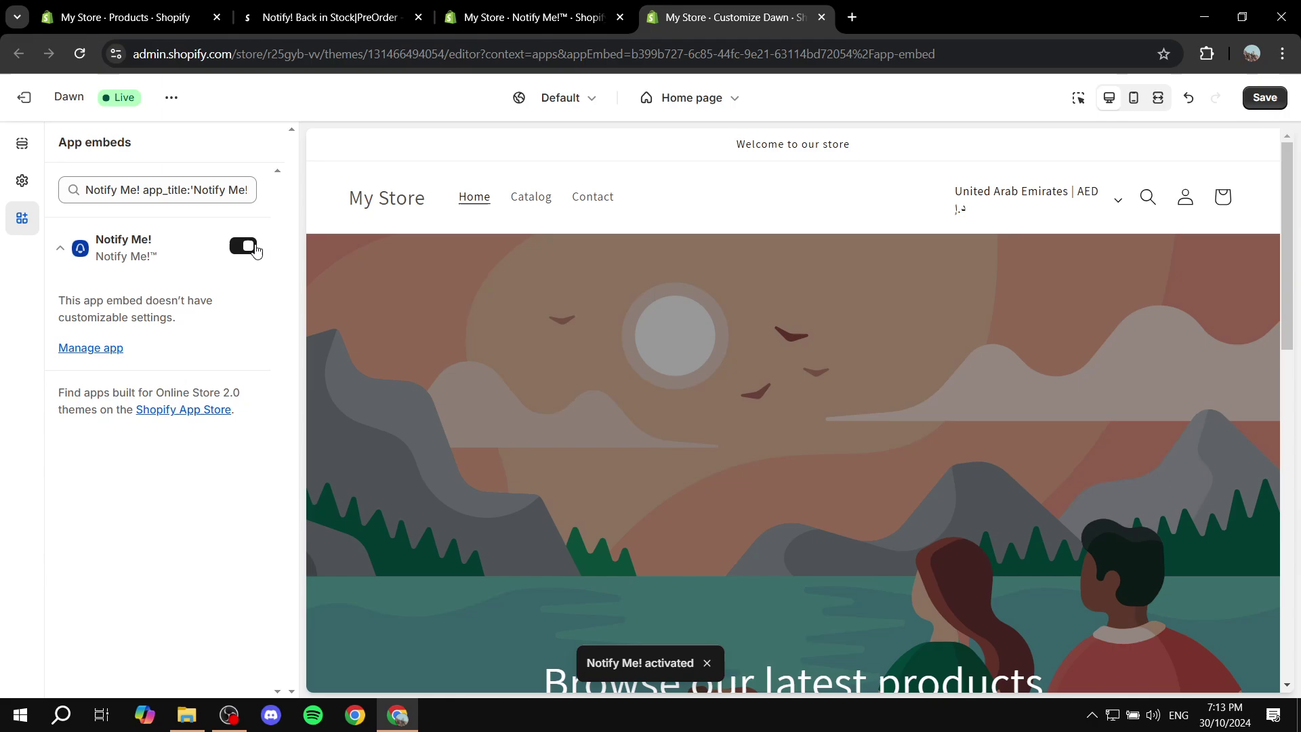
Step: Save the Dawn theme with the Notify Me! app embed switched on
{"action": "left_click", "coordinate": [1273, 106]}
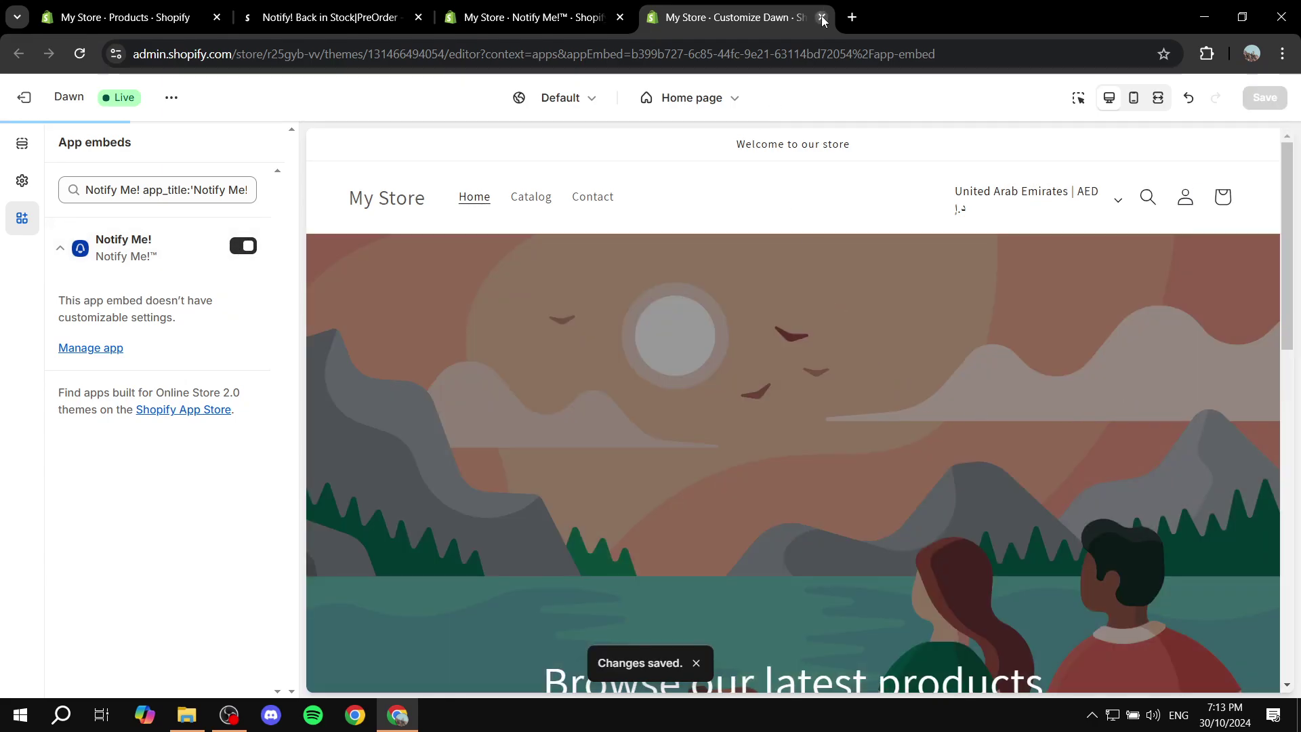
Step: Close the Customize Dawn tab and show all Notify Me! pricing plans
{"action": "left_click", "coordinate": [822, 18]}
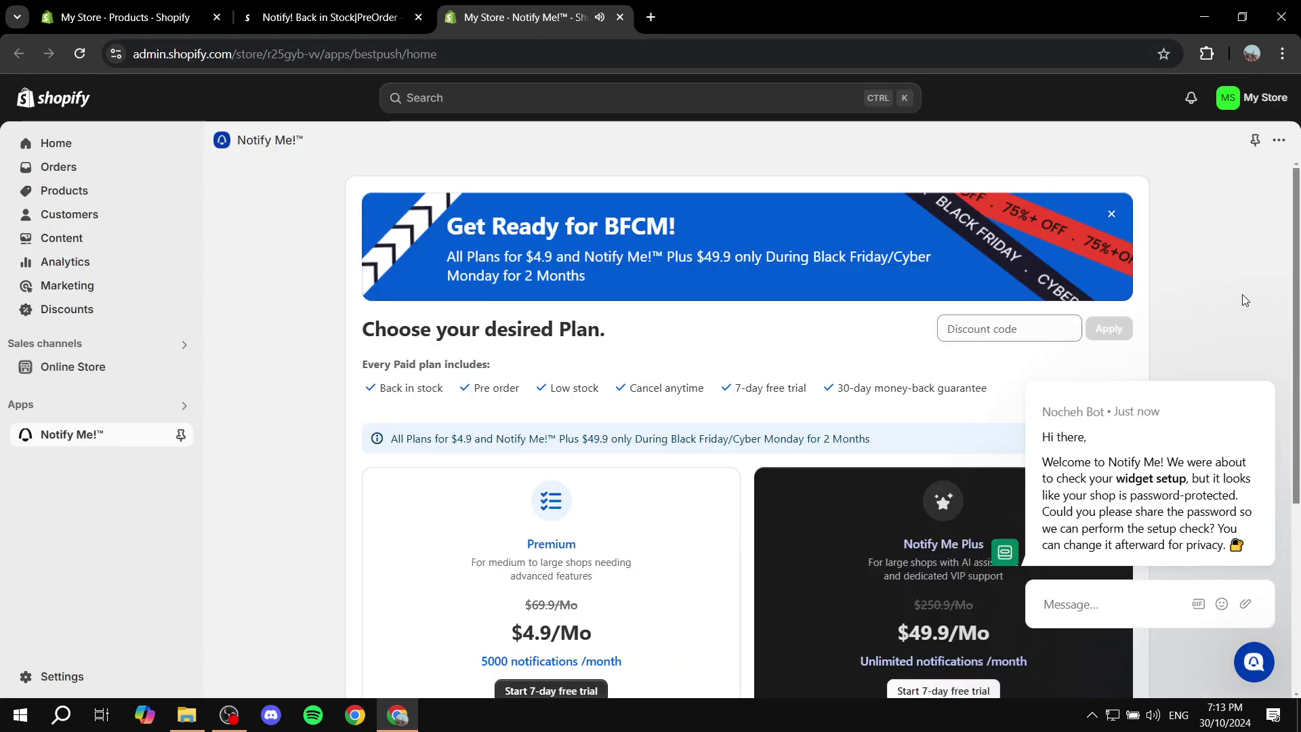
{"action": "scroll", "coordinate": [1239, 282], "scroll_direction": "down", "scroll_amount": 4}
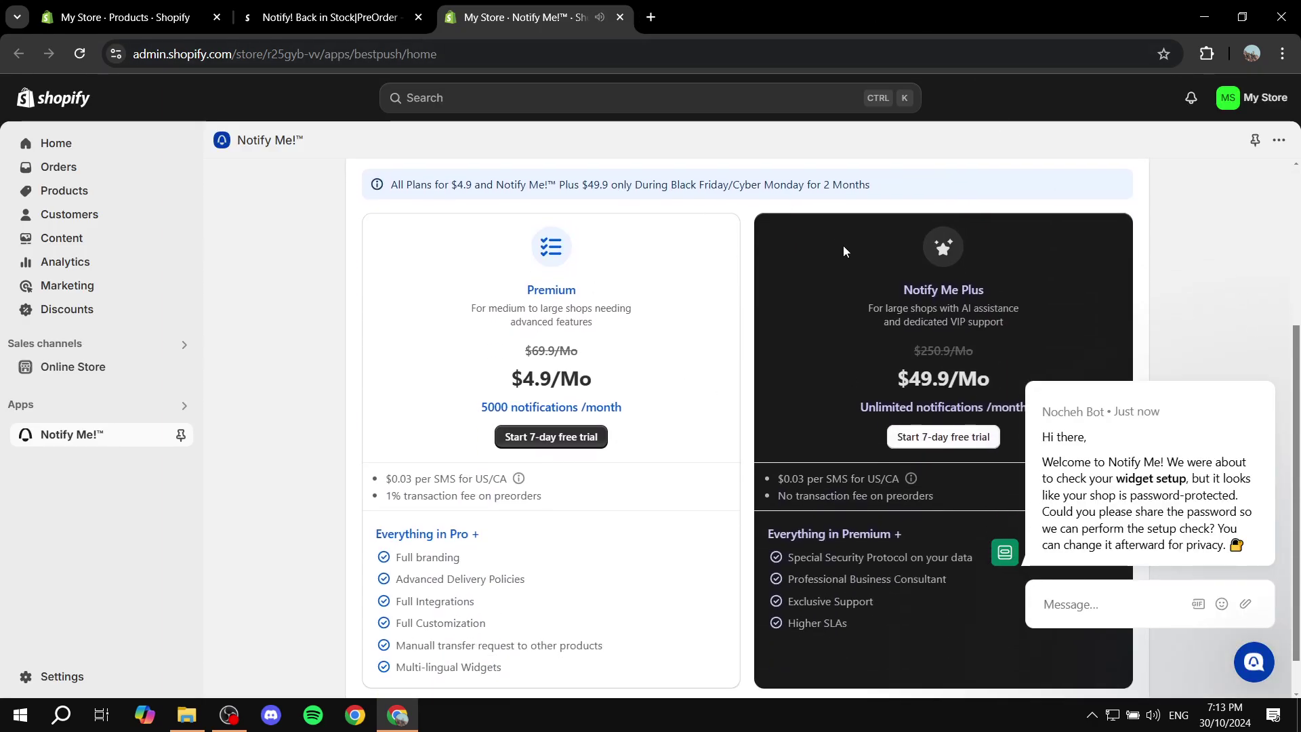
{"action": "scroll", "coordinate": [842, 248], "scroll_direction": "down", "scroll_amount": 1}
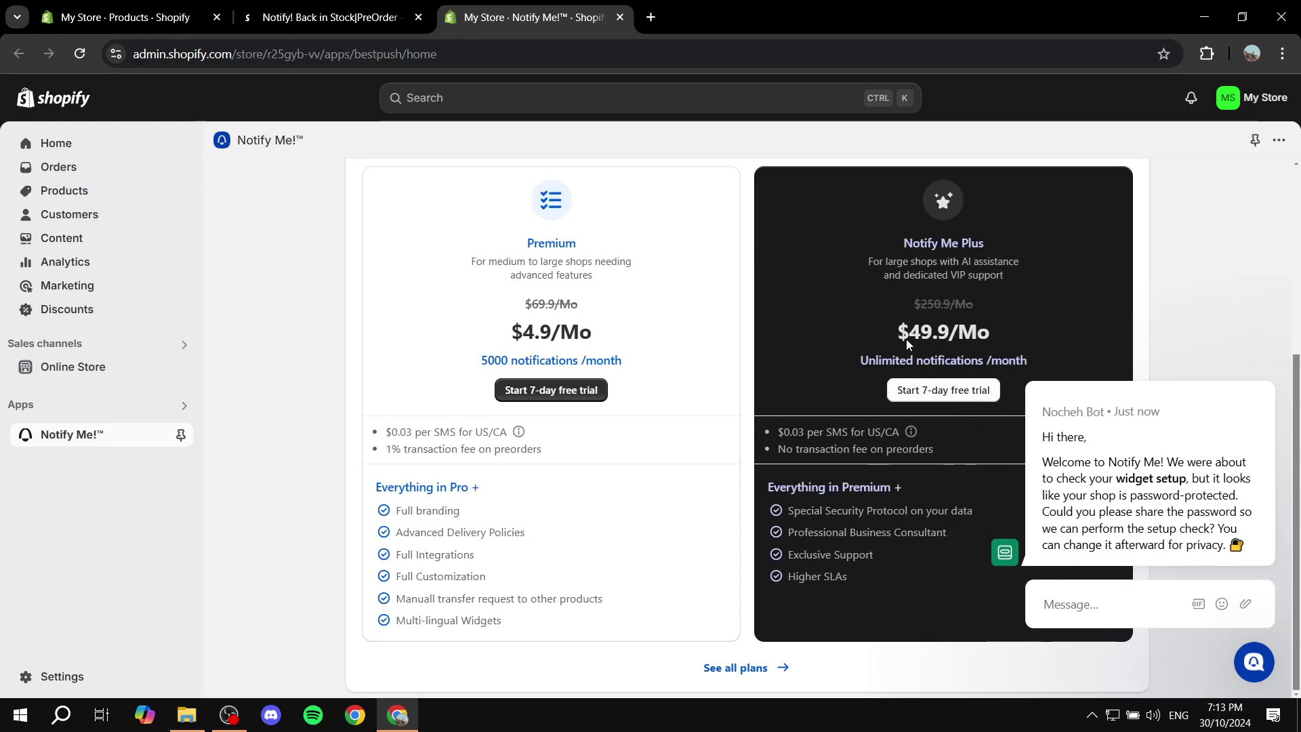
{"action": "scroll", "coordinate": [980, 565], "scroll_direction": "up", "scroll_amount": 5}
{"action": "scroll", "coordinate": [803, 656], "scroll_direction": "down", "scroll_amount": 5}
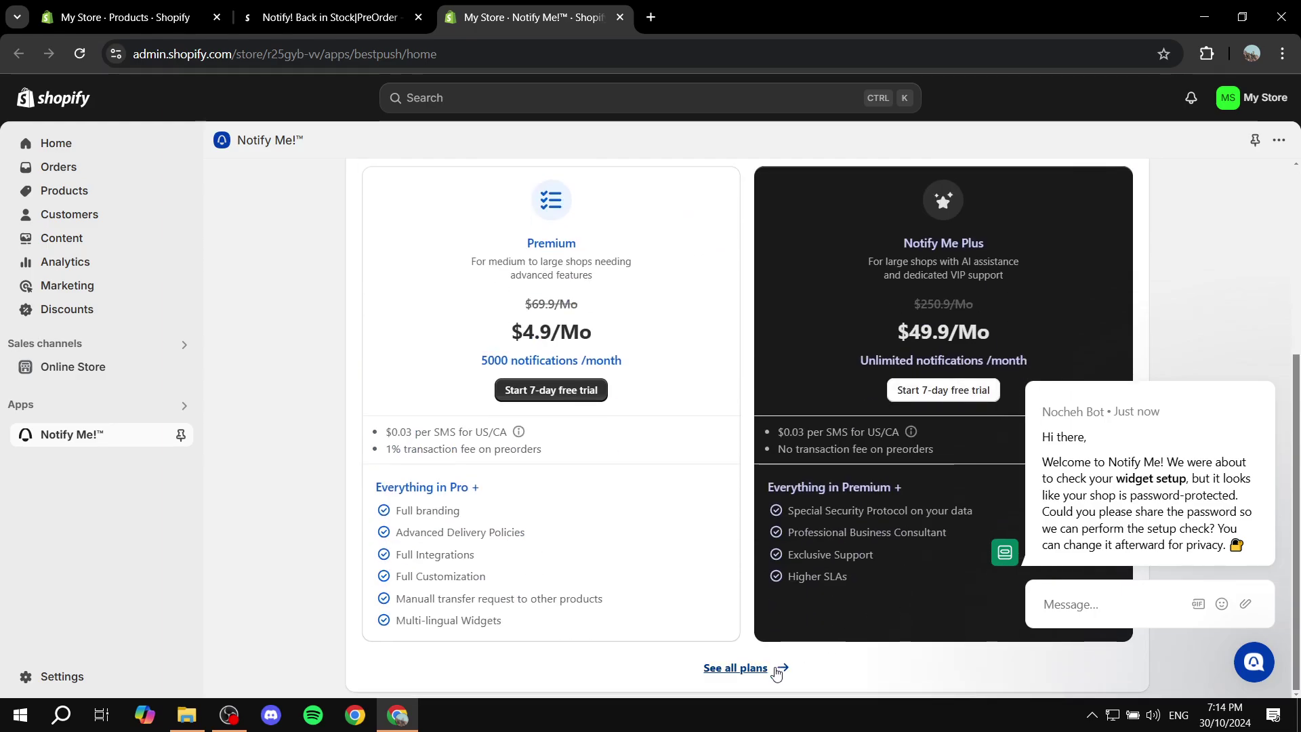
{"action": "left_click", "coordinate": [744, 667]}
Step: Dismiss the support chat popup and continue with the free Lite plan
{"action": "scroll", "coordinate": [956, 264], "scroll_direction": "up", "scroll_amount": 3}
{"action": "scroll", "coordinate": [956, 275], "scroll_direction": "down", "scroll_amount": 4}
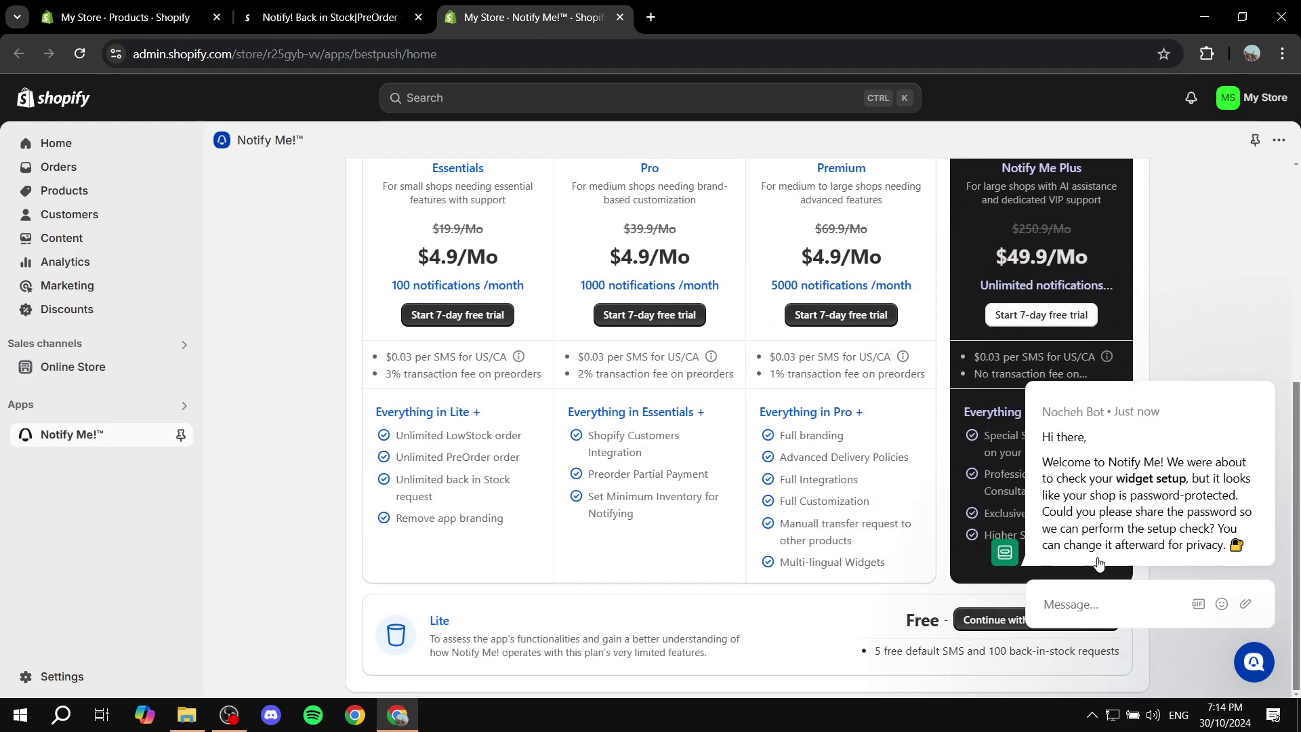
{"action": "left_click", "coordinate": [1268, 380]}
{"action": "left_click", "coordinate": [1061, 620]}
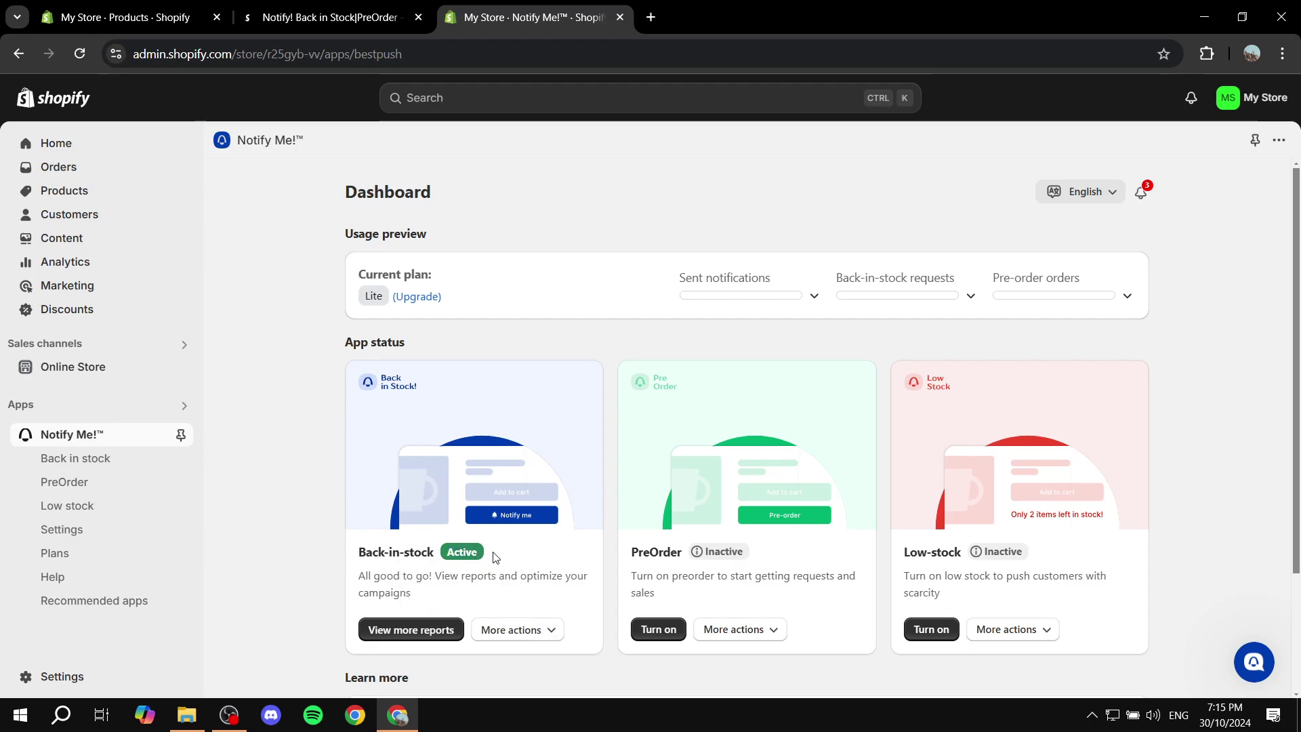
Step: Open the Back-in-stock reports page and preview the Customize appearance window
{"action": "left_click", "coordinate": [401, 631]}
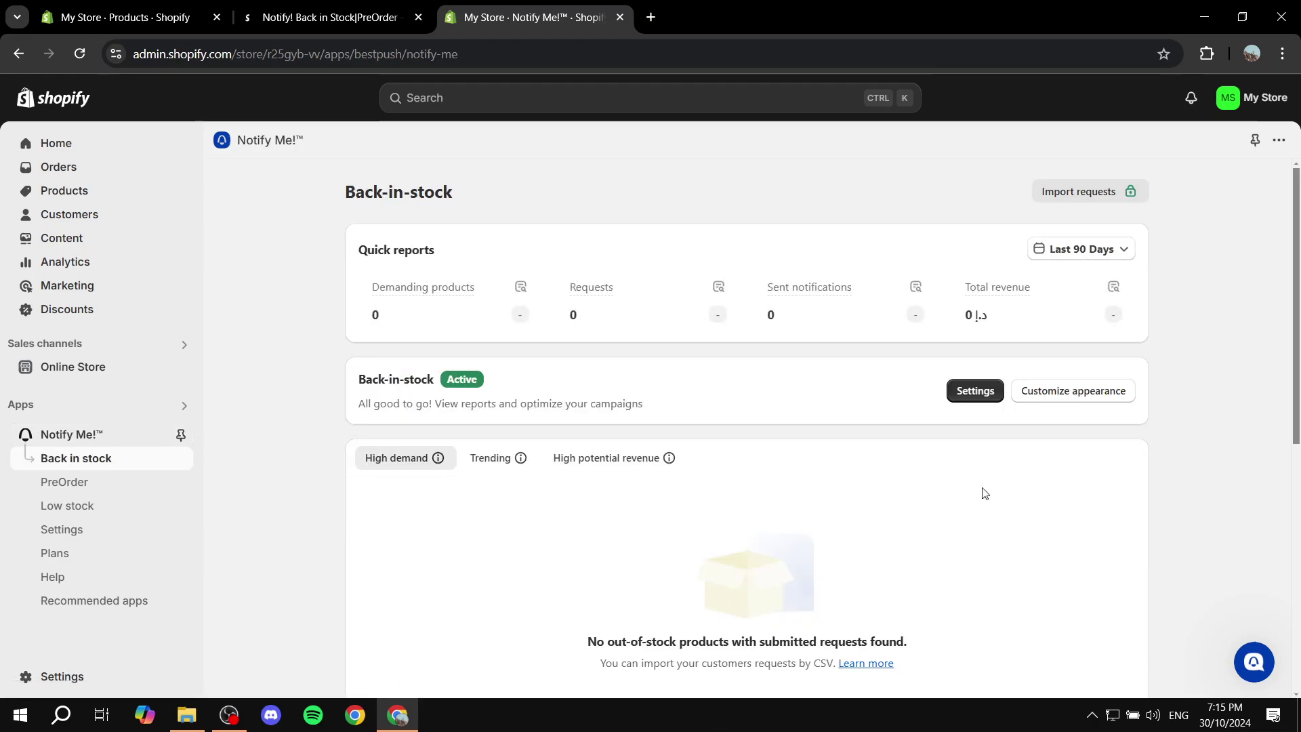
{"action": "left_click", "coordinate": [1073, 396]}
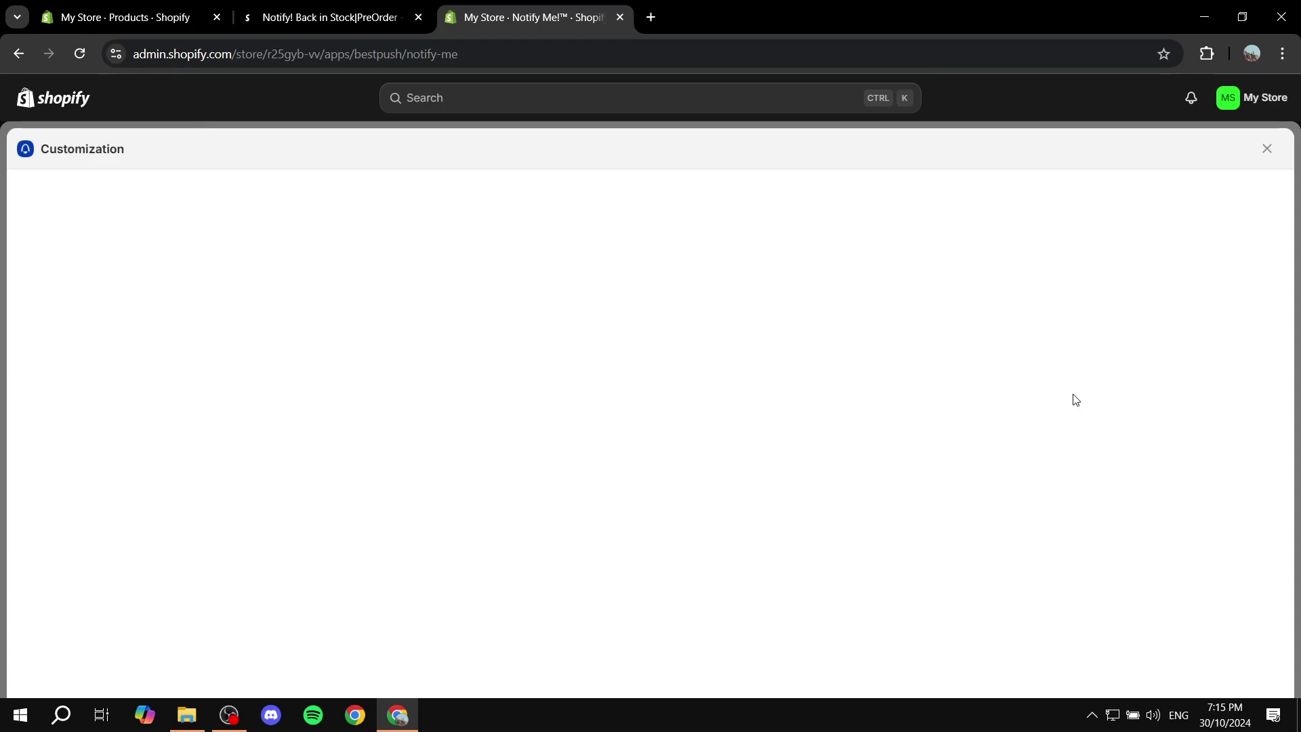
{"action": "left_click", "coordinate": [1272, 155]}
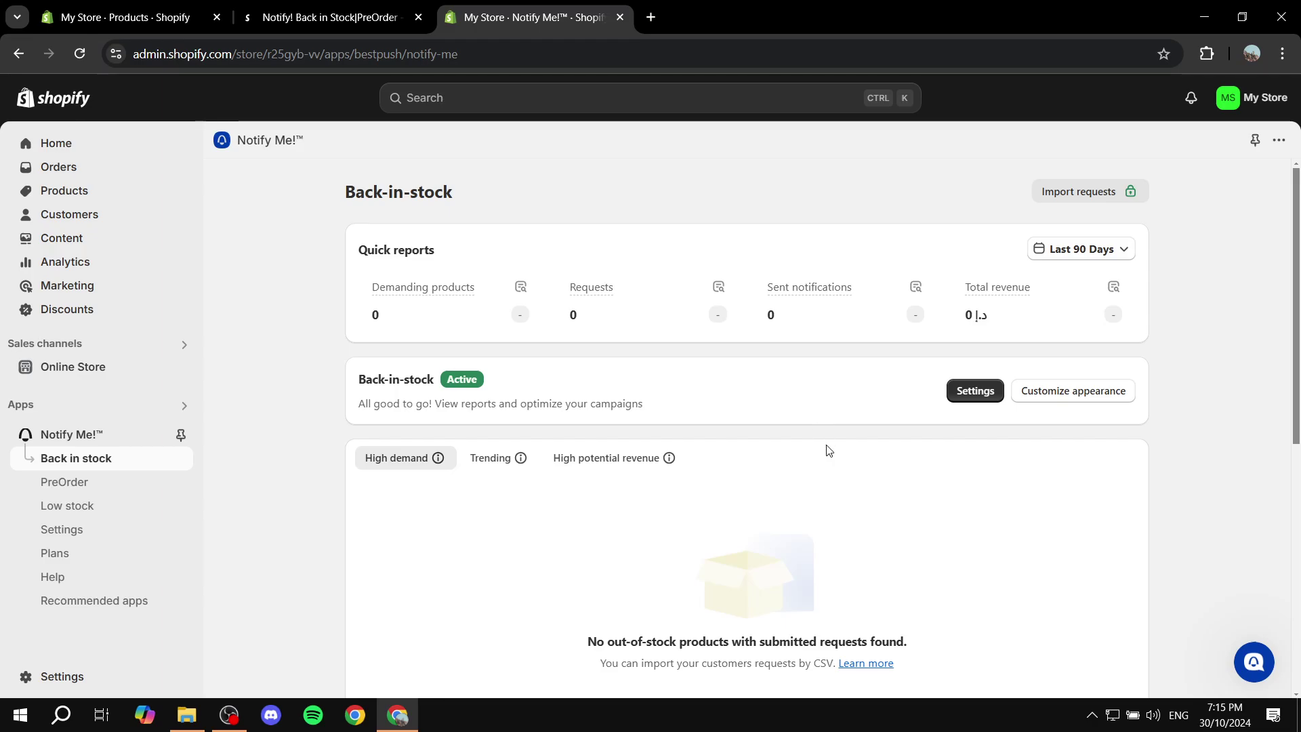
Step: Read through the step-by-step setup guide, then return to the Notify Me! dashboard
{"action": "scroll", "coordinate": [824, 451], "scroll_direction": "down", "scroll_amount": 7}
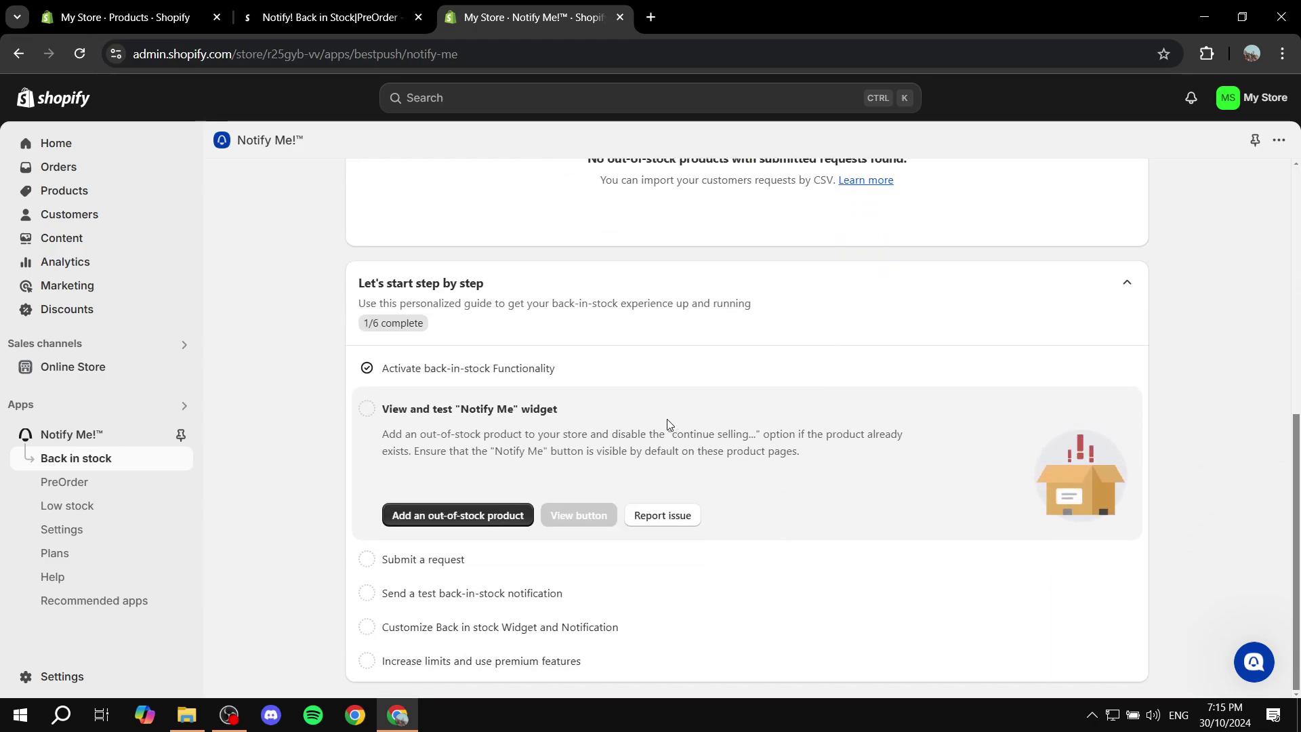
{"action": "left_click_drag", "start_coordinate": [356, 283], "coordinate": [508, 285]}
{"action": "left_click", "coordinate": [508, 286]}
{"action": "left_click_drag", "start_coordinate": [292, 140], "coordinate": [309, 246]}
{"action": "left_click_drag", "start_coordinate": [386, 409], "coordinate": [662, 403]}
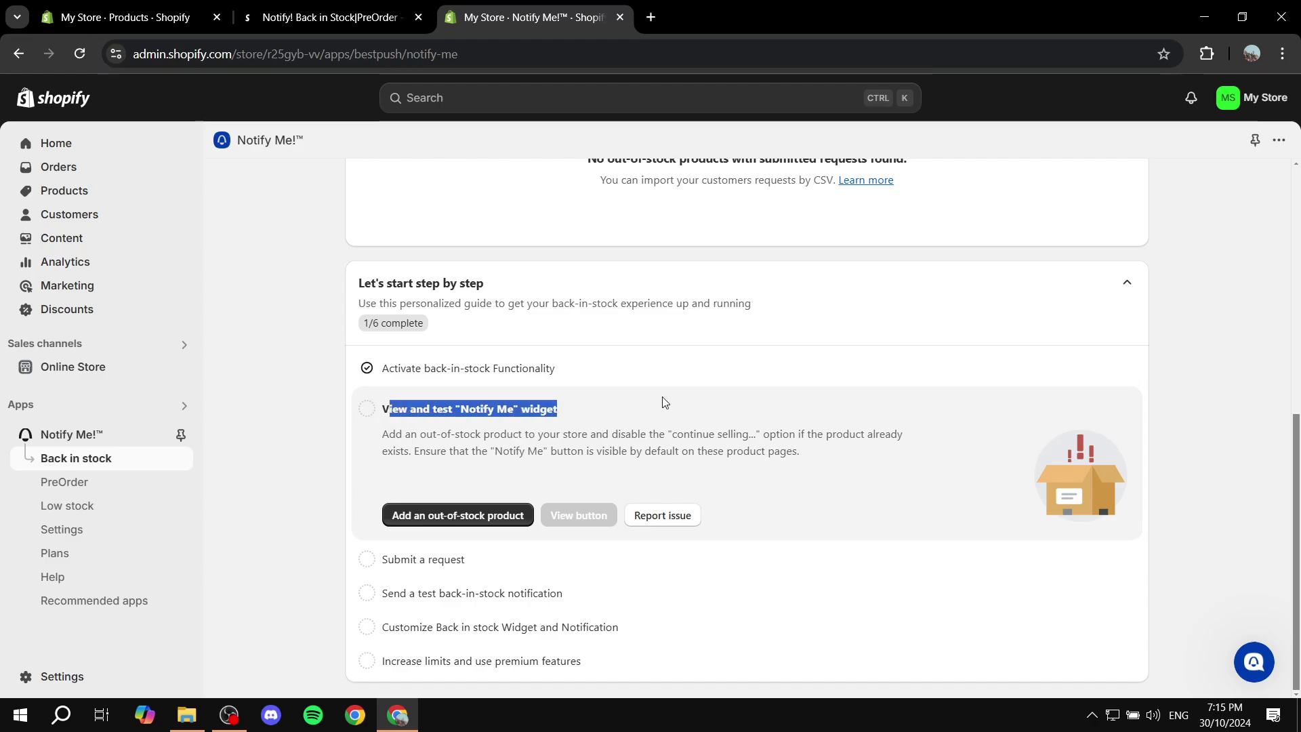
{"action": "left_click", "coordinate": [663, 402]}
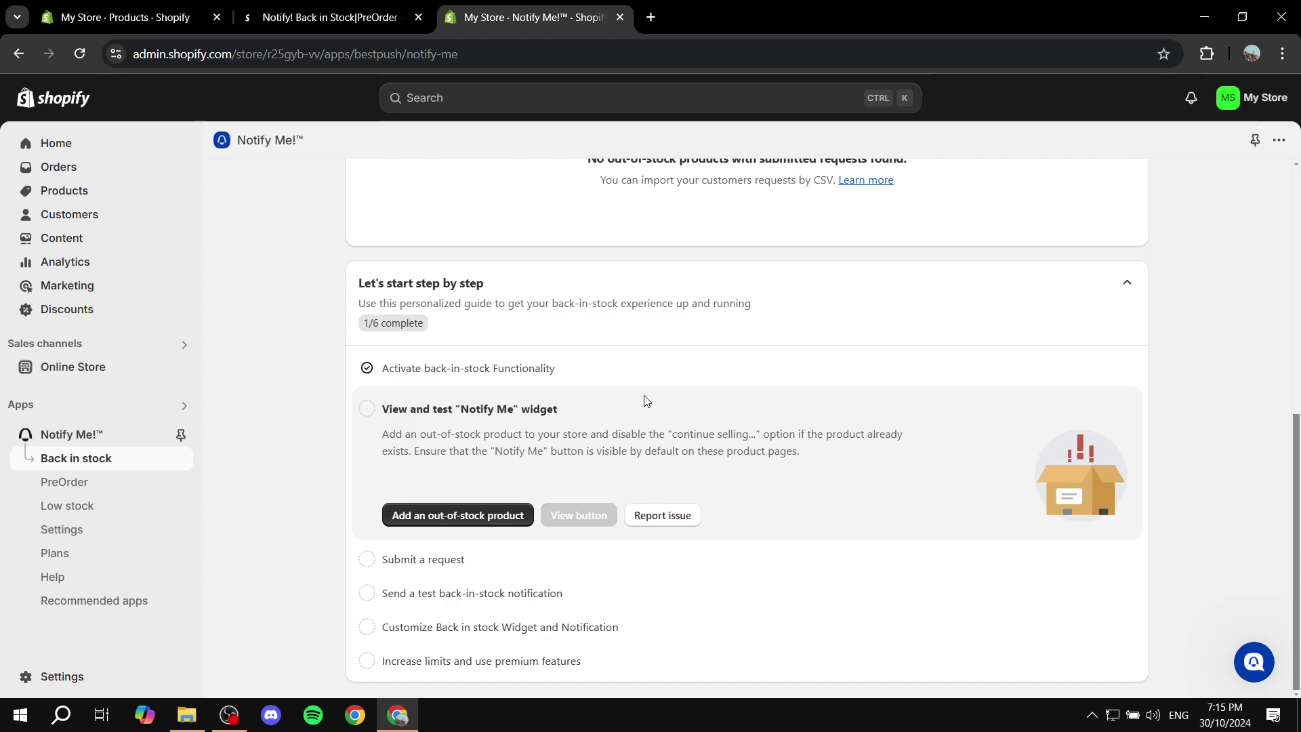
{"action": "scroll", "coordinate": [637, 405], "scroll_direction": "up", "scroll_amount": 7}
{"action": "left_click", "coordinate": [88, 441]}
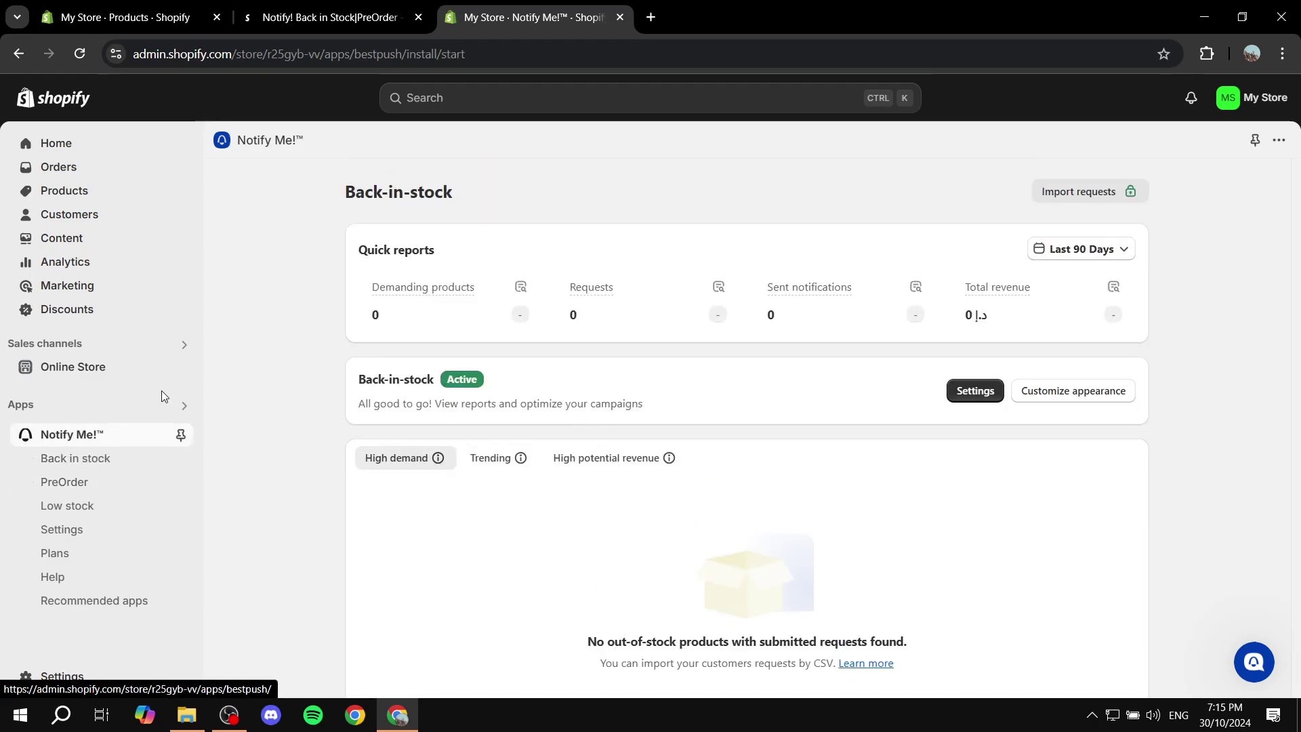